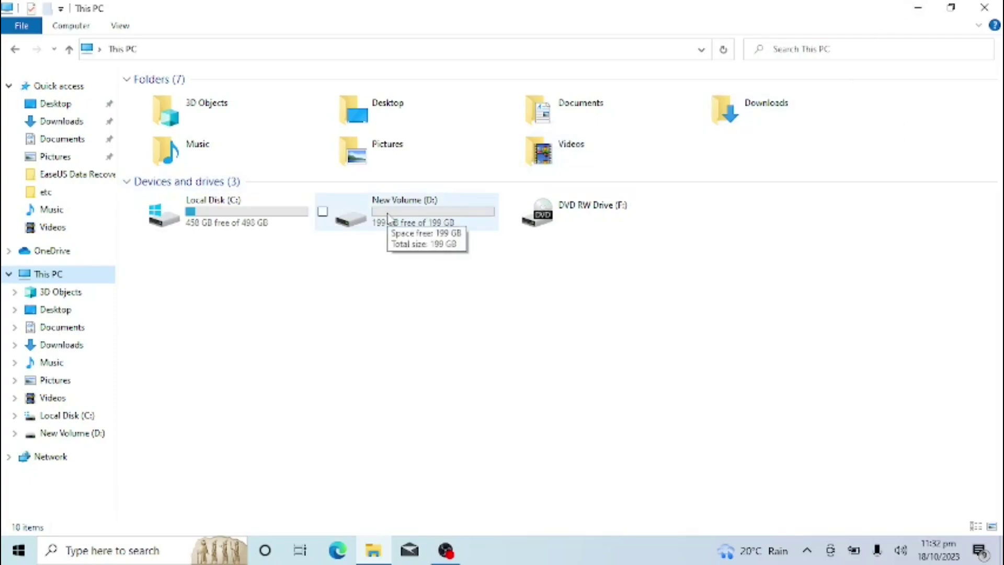
- Rename drive D: from New Volume to 'Local Disk', granting administrator permission
{"action": "right_click", "coordinate": [388, 217]}
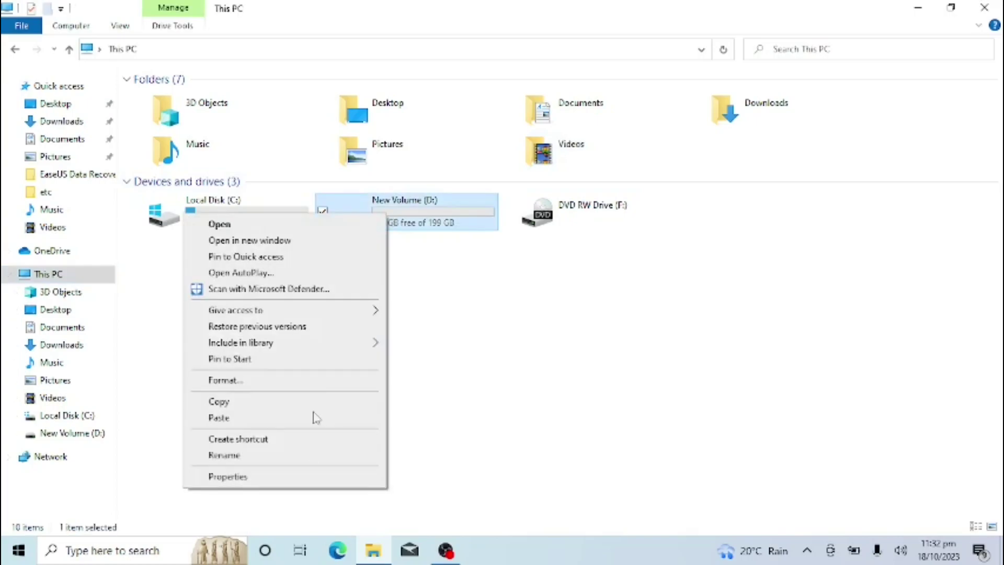
{"action": "left_click", "coordinate": [302, 455]}
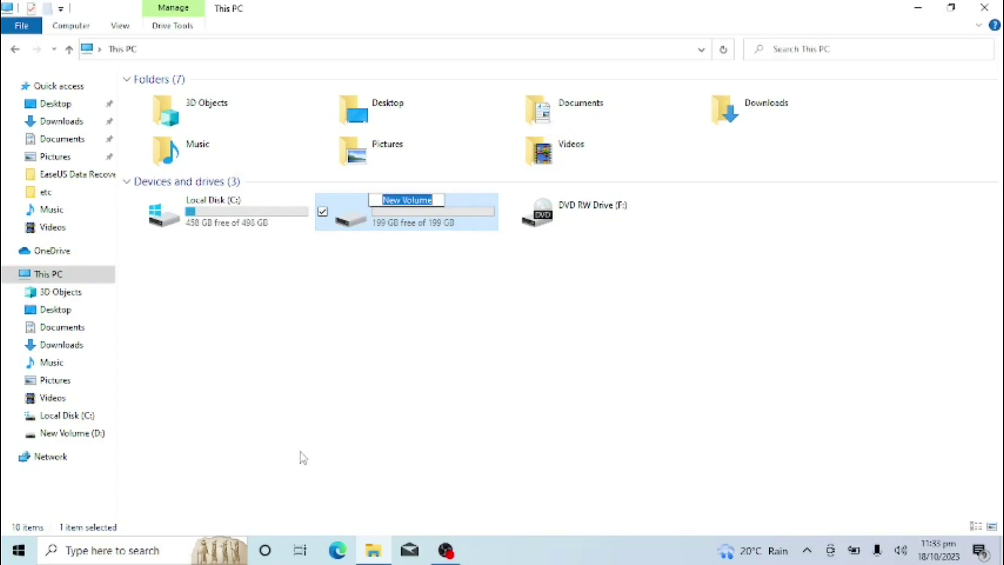
{"action": "type", "text": "Local"}
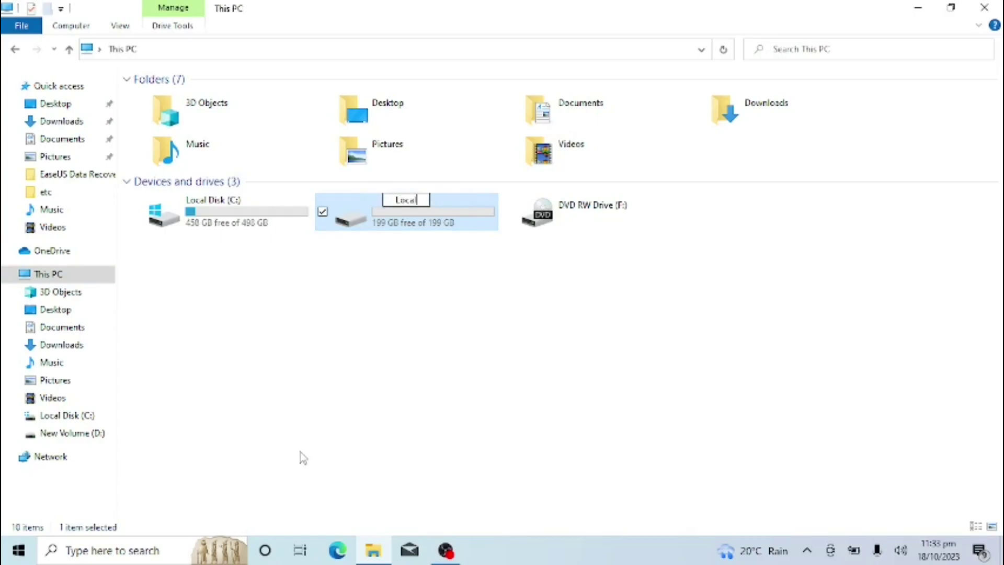
{"action": "type", "text": " Disk"}
{"action": "key", "text": "Return"}
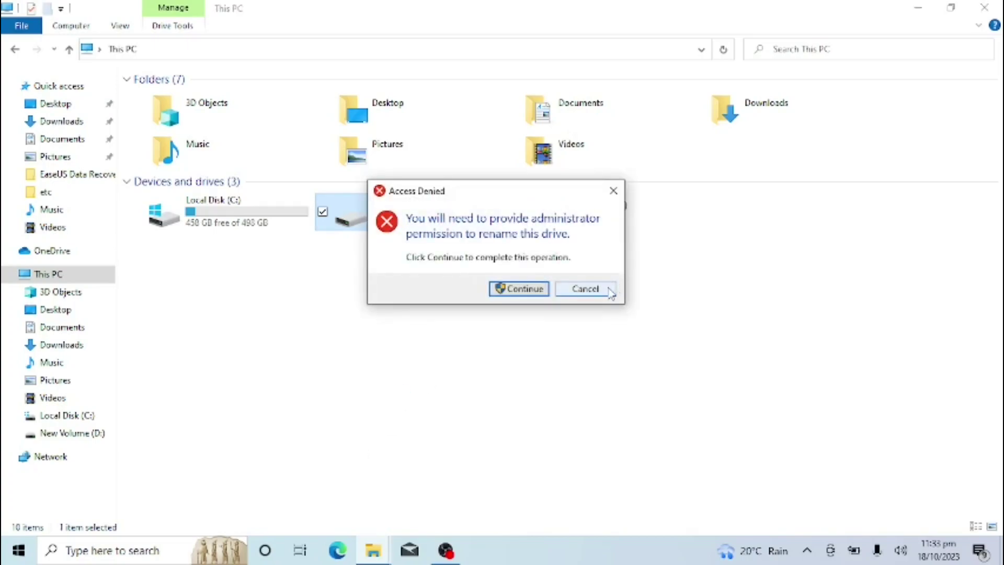
{"action": "left_click", "coordinate": [539, 292]}
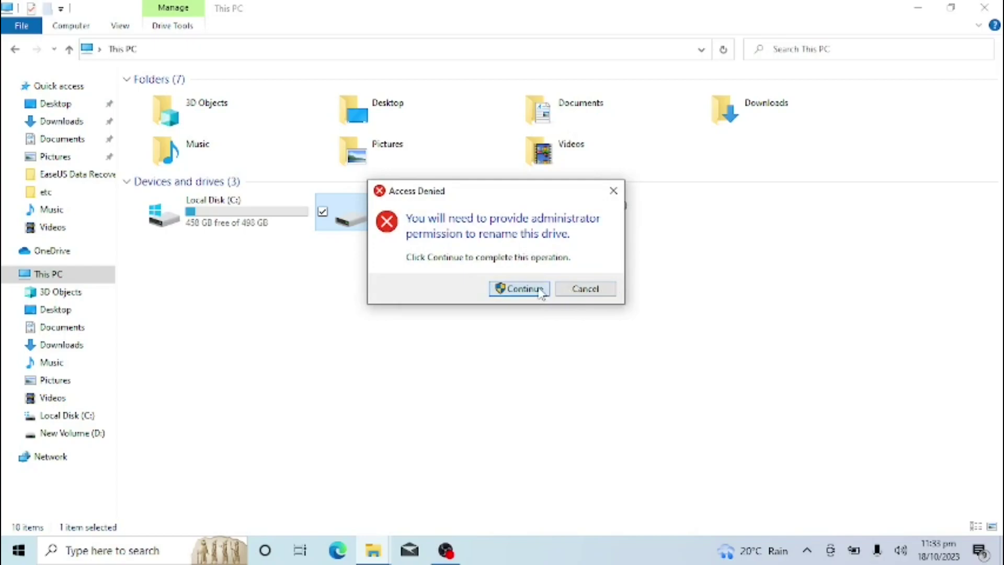
- Cut the OBS installer and pfSense image from Local Disk (D:)
{"action": "double_click", "coordinate": [410, 204]}
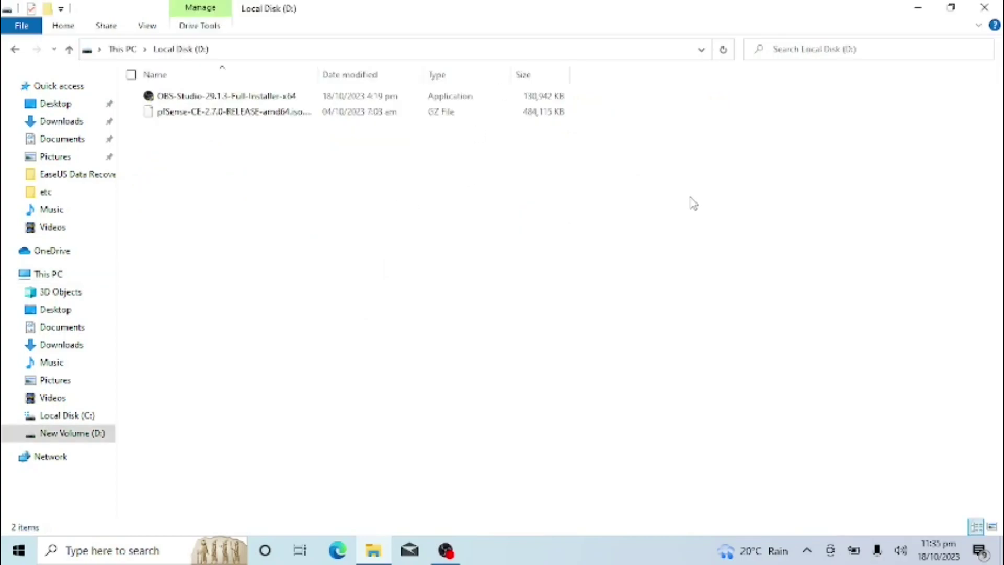
{"action": "left_click_drag", "start_coordinate": [690, 202], "coordinate": [282, 95]}
{"action": "right_click", "coordinate": [282, 95]}
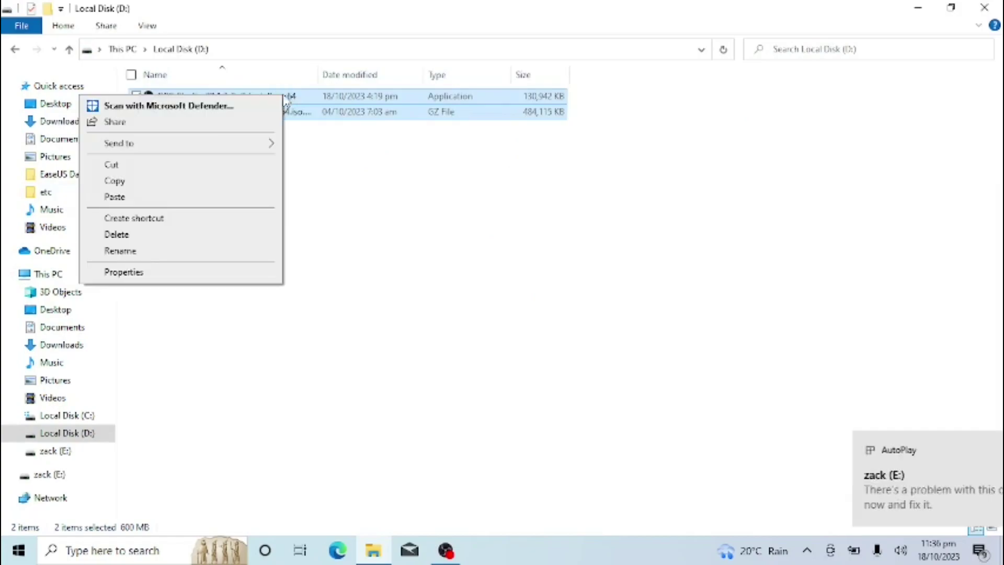
{"action": "left_click", "coordinate": [174, 165]}
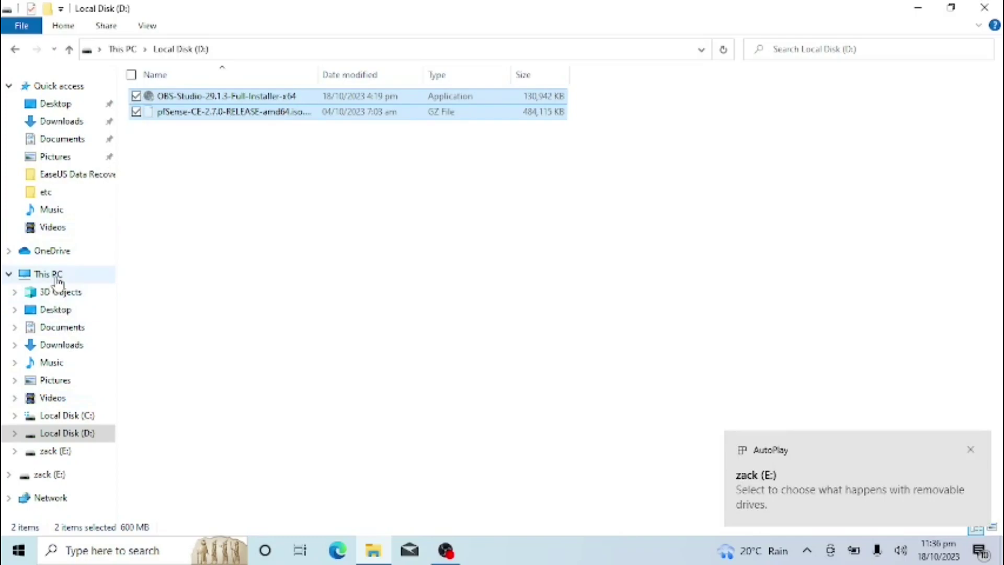
- Paste both files into zack (E:), check what remains on D:, and return to E:
{"action": "left_click", "coordinate": [78, 276]}
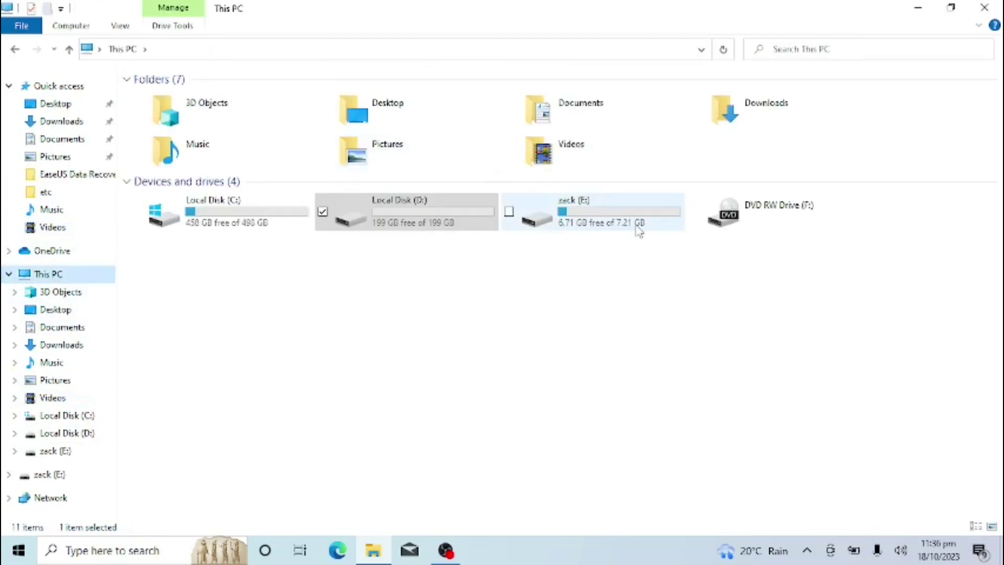
{"action": "double_click", "coordinate": [637, 228]}
{"action": "right_click", "coordinate": [373, 180]}
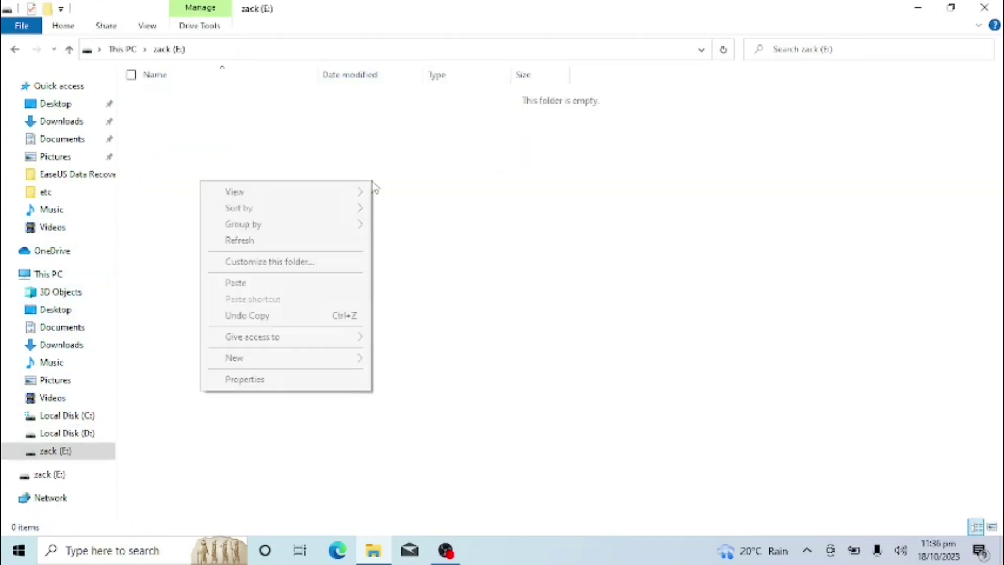
{"action": "left_click", "coordinate": [262, 285]}
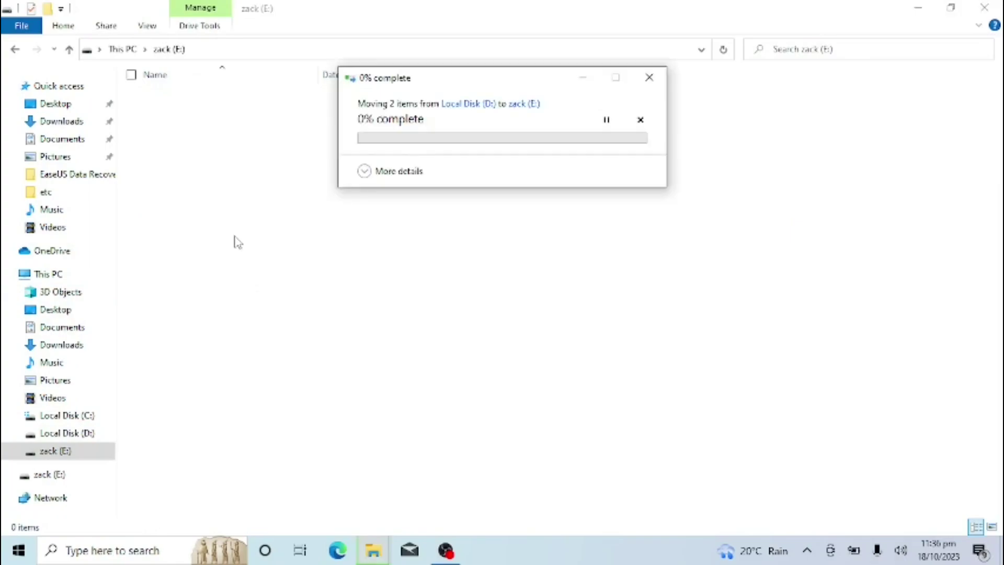
{"action": "left_click", "coordinate": [59, 433]}
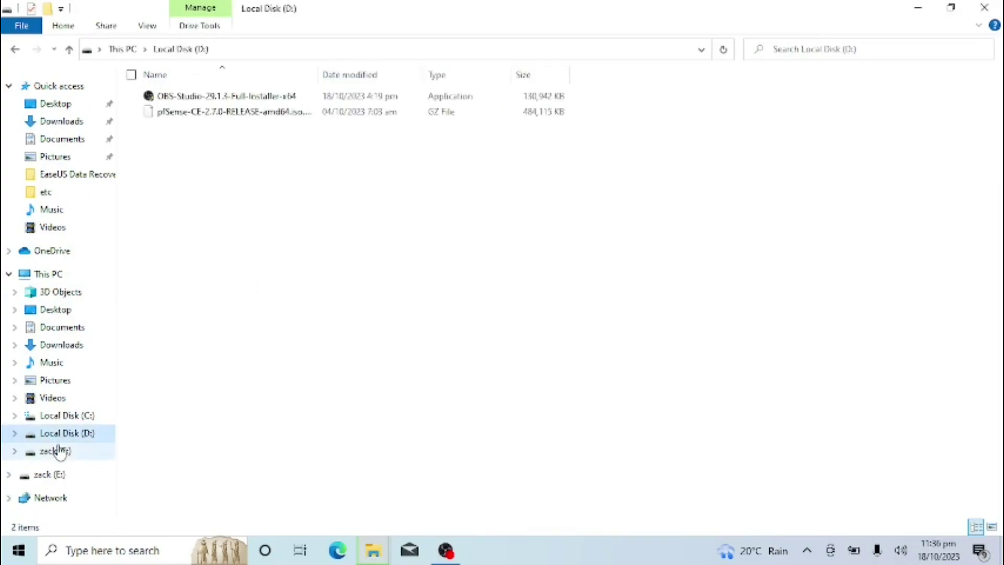
{"action": "left_click", "coordinate": [60, 450]}
{"action": "left_click", "coordinate": [468, 218]}
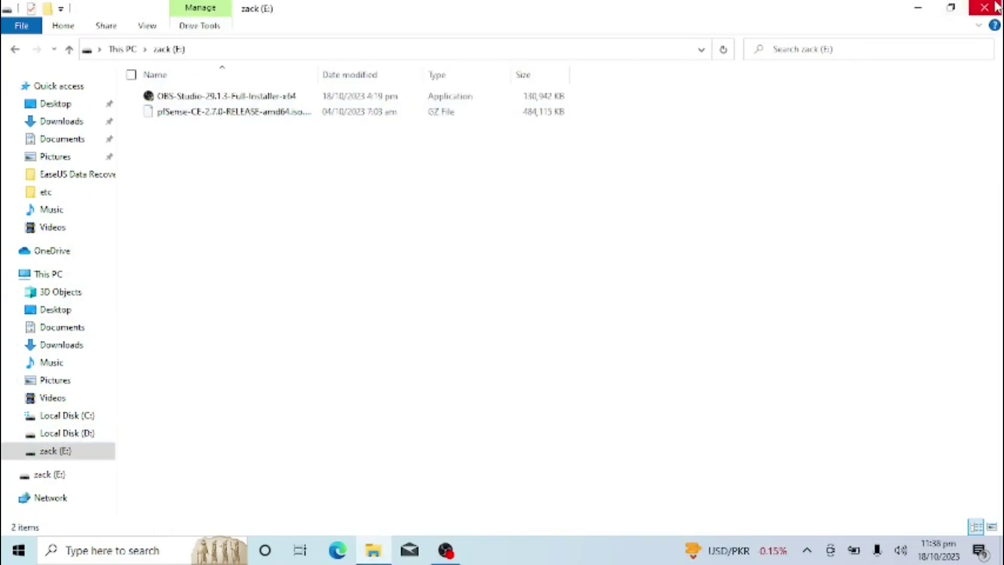
- Close File Explorer and open Disk Management maximized from a Windows search for 'disk'
{"action": "left_click", "coordinate": [976, 10]}
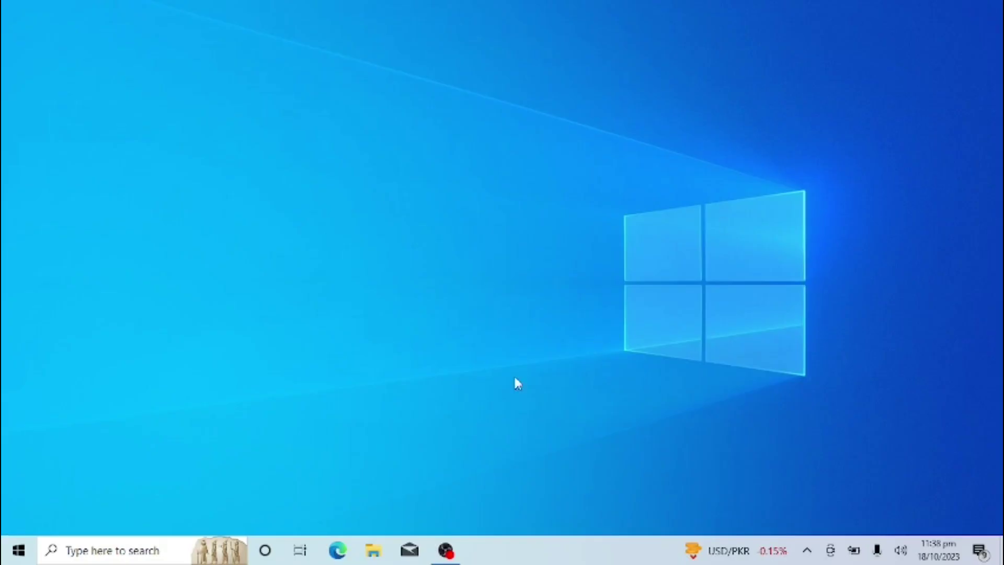
{"action": "left_click", "coordinate": [139, 547]}
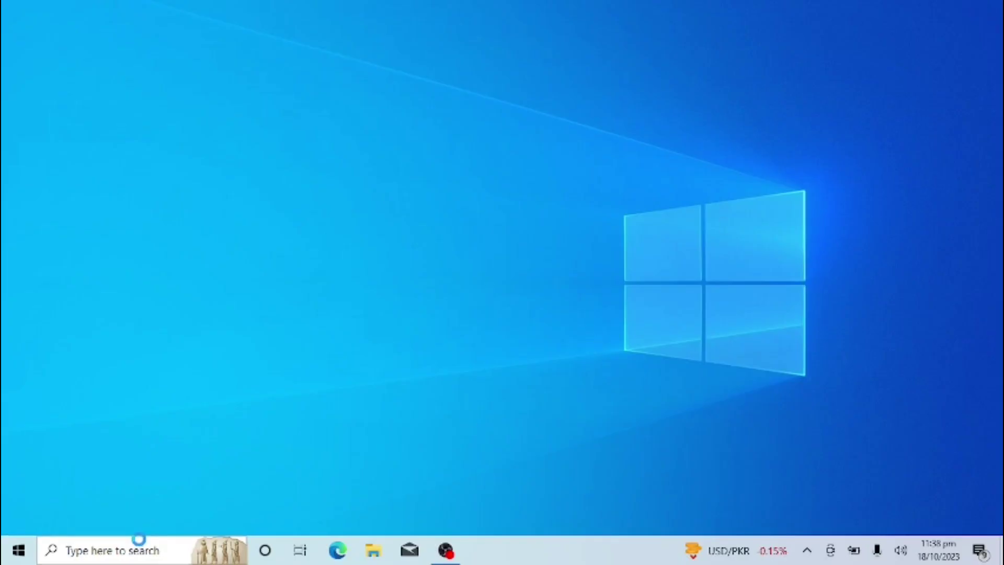
{"action": "type", "text": "disk"}
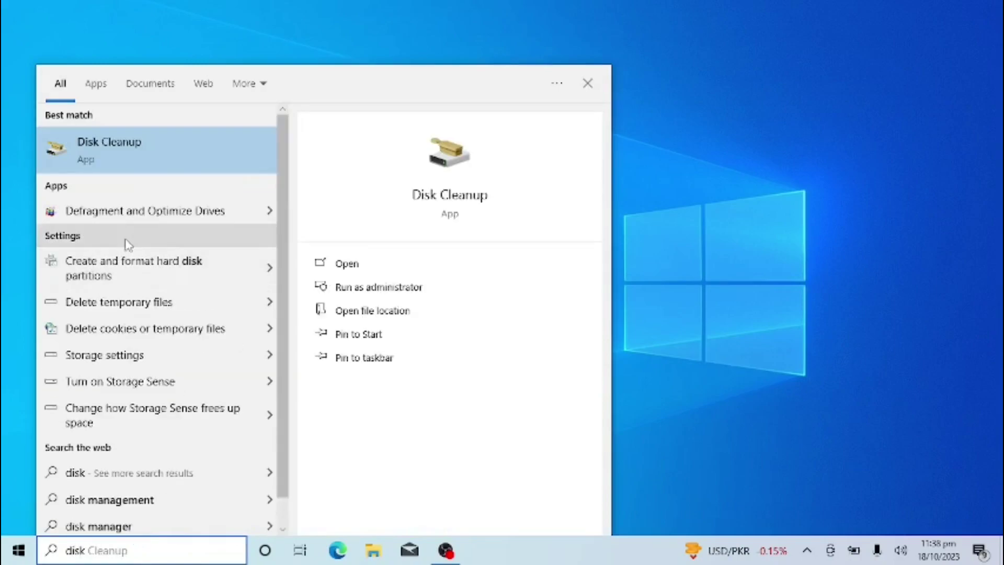
{"action": "left_click", "coordinate": [126, 254]}
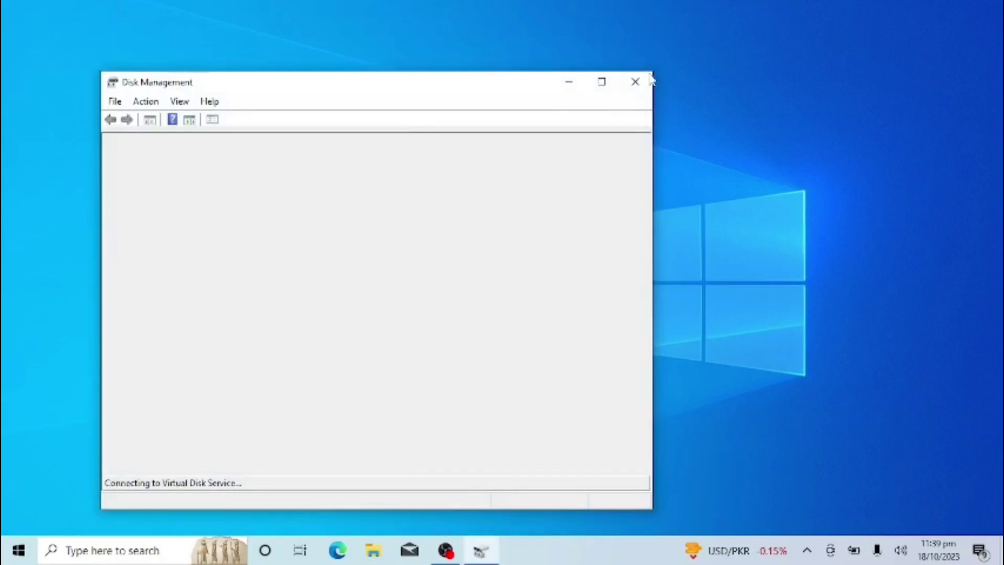
{"action": "left_click", "coordinate": [601, 81]}
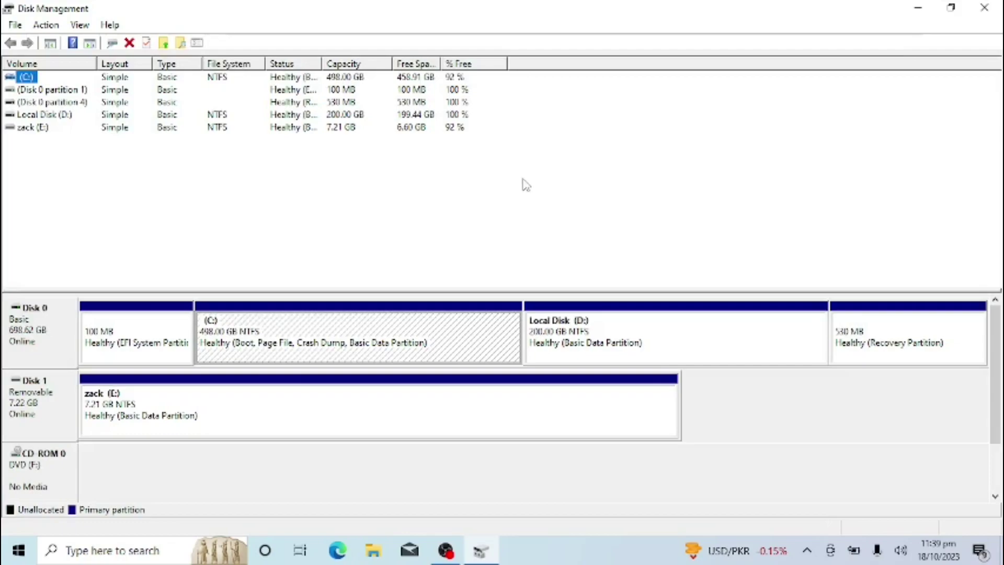
- Delete the Local Disk (D:) volume, leaving 200 GB unallocated
{"action": "right_click", "coordinate": [588, 343]}
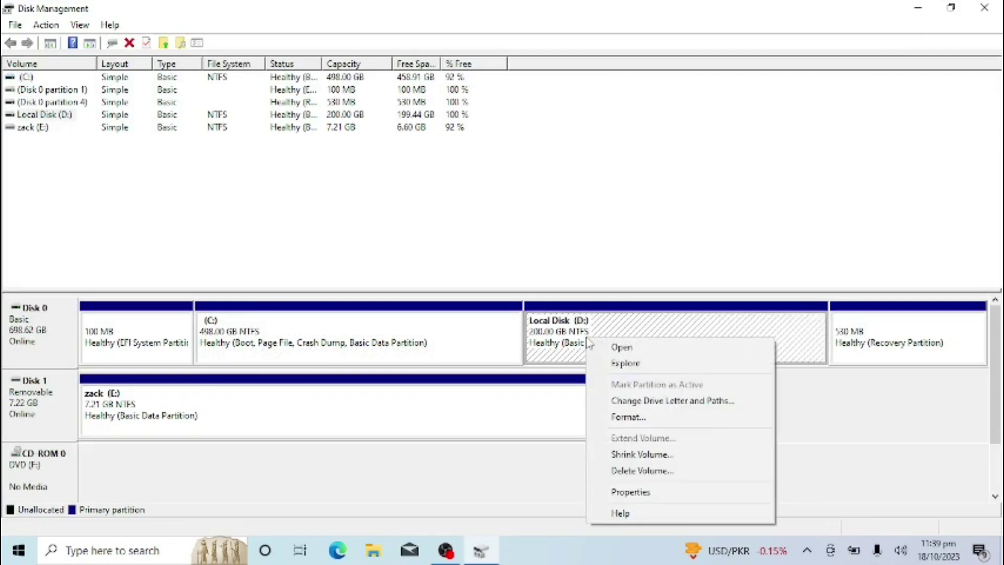
{"action": "left_click", "coordinate": [640, 470]}
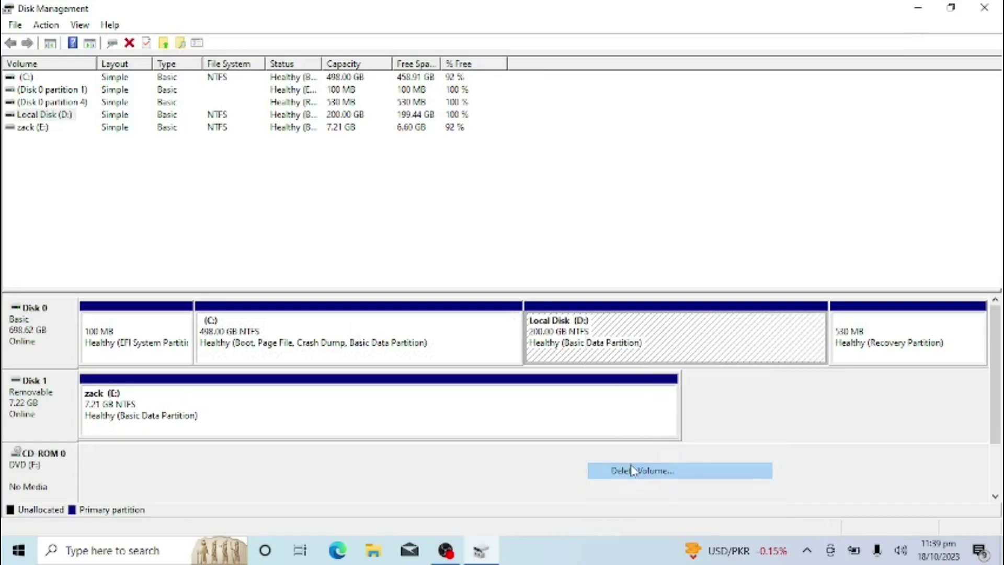
{"action": "left_click", "coordinate": [559, 327]}
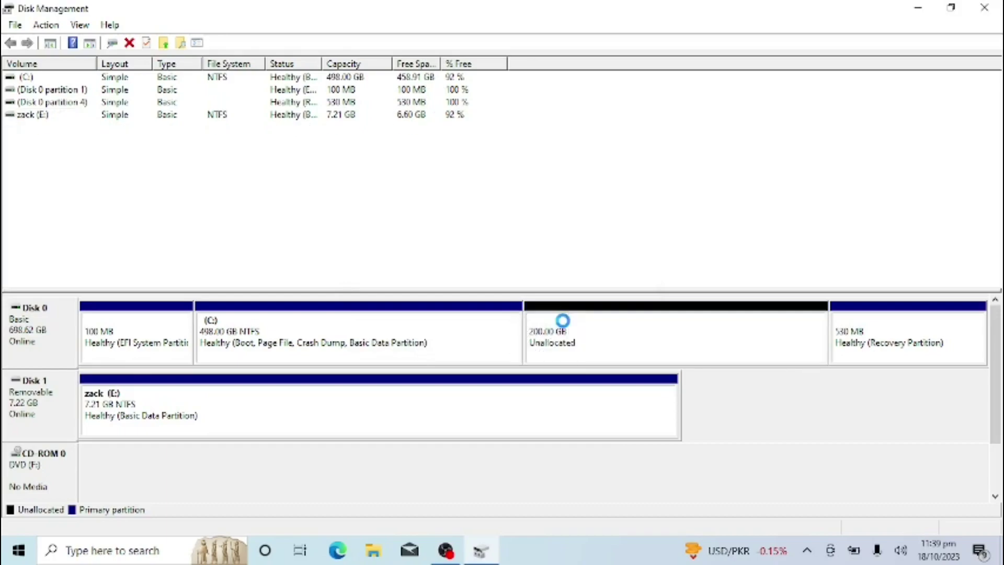
- Extend C: by all 204799 MB of unallocated space to 698 GB, then close Disk Management
{"action": "right_click", "coordinate": [393, 333]}
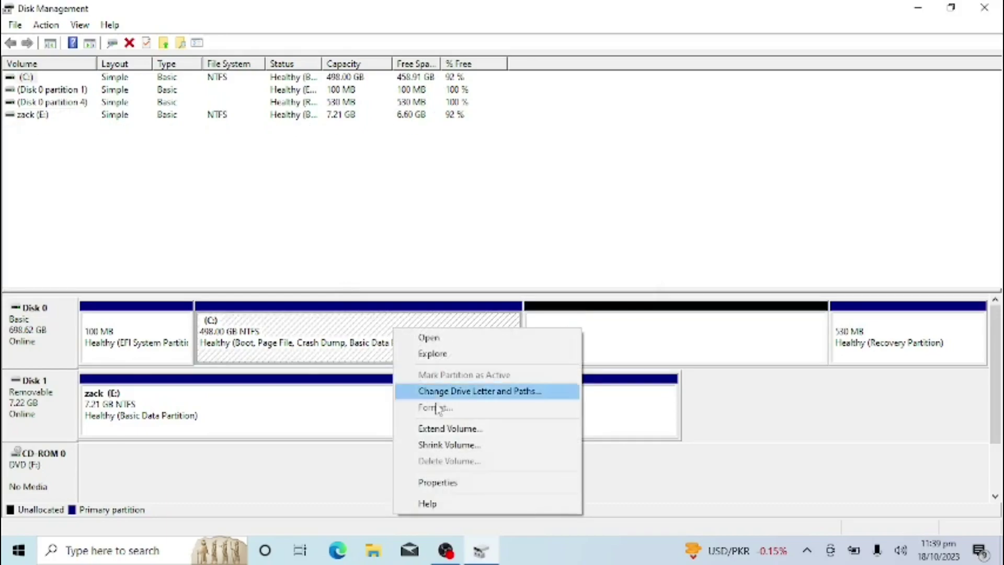
{"action": "left_click", "coordinate": [449, 428]}
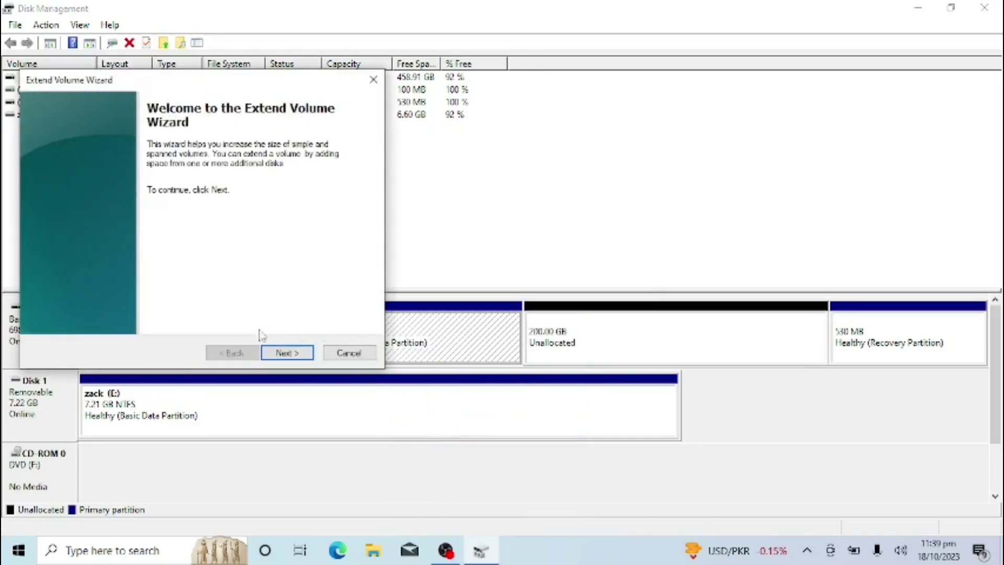
{"action": "left_click", "coordinate": [285, 353]}
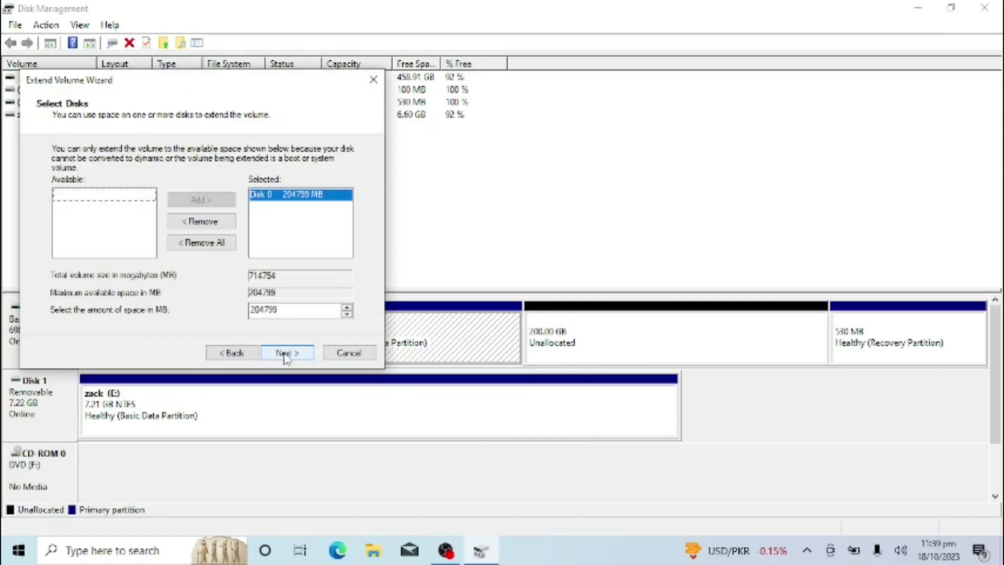
{"action": "left_click", "coordinate": [284, 354]}
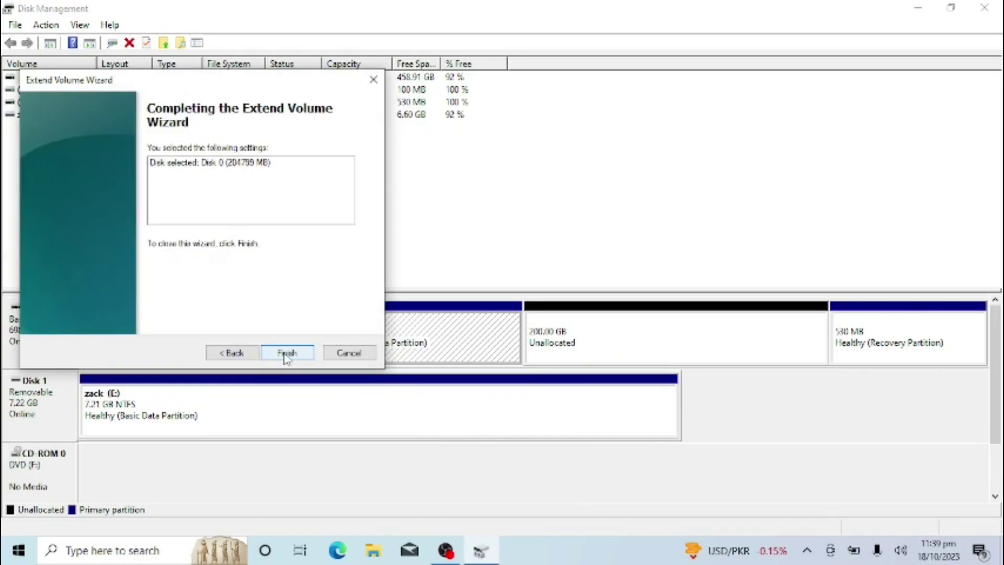
{"action": "left_click", "coordinate": [286, 353]}
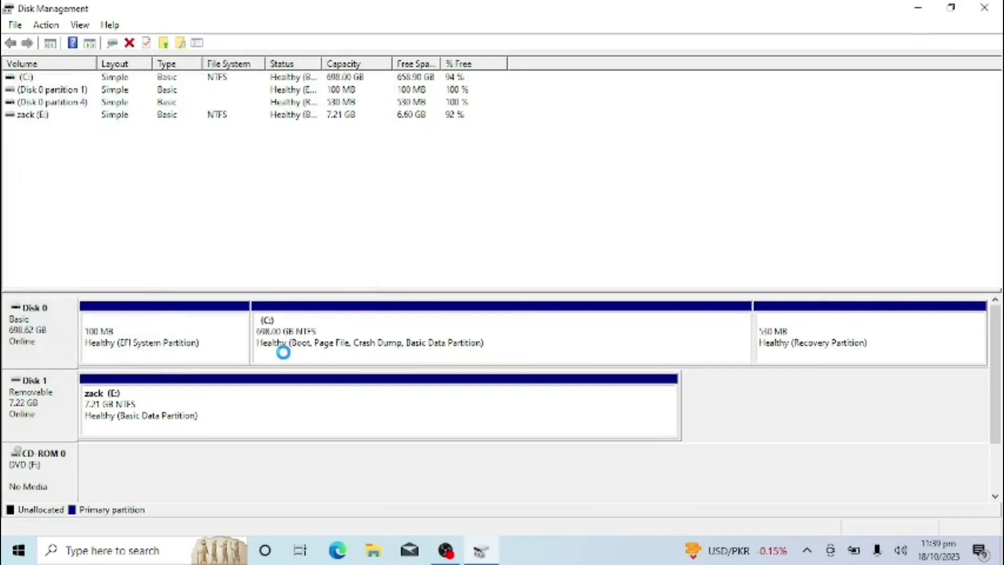
{"action": "left_click", "coordinate": [981, 10]}
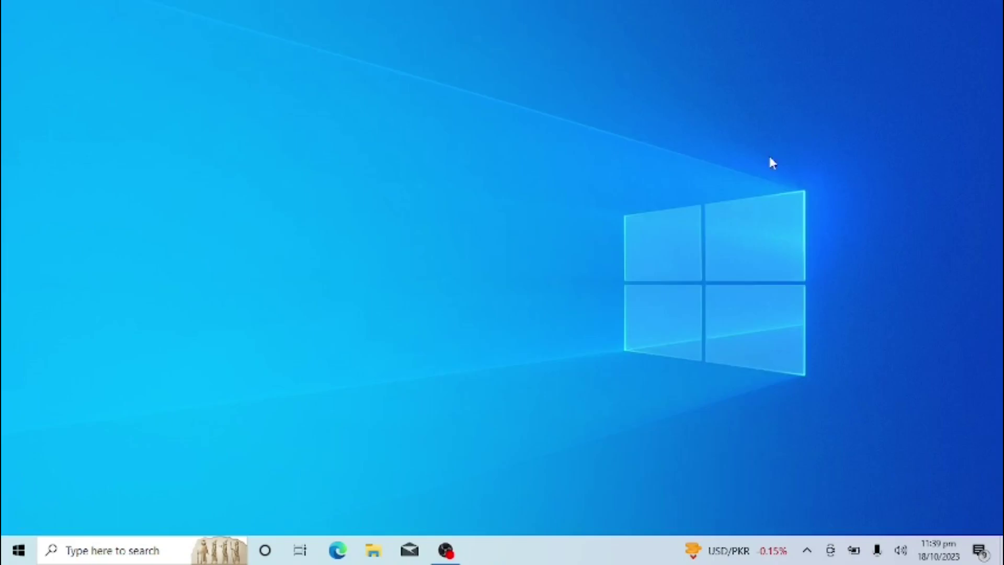
{"action": "left_click", "coordinate": [371, 552]}
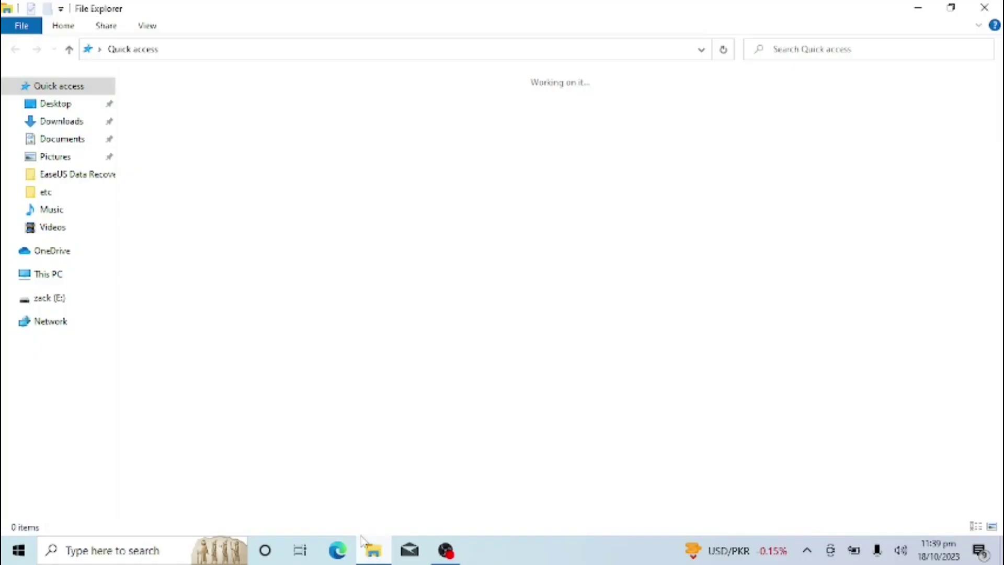
{"action": "left_click", "coordinate": [58, 275]}
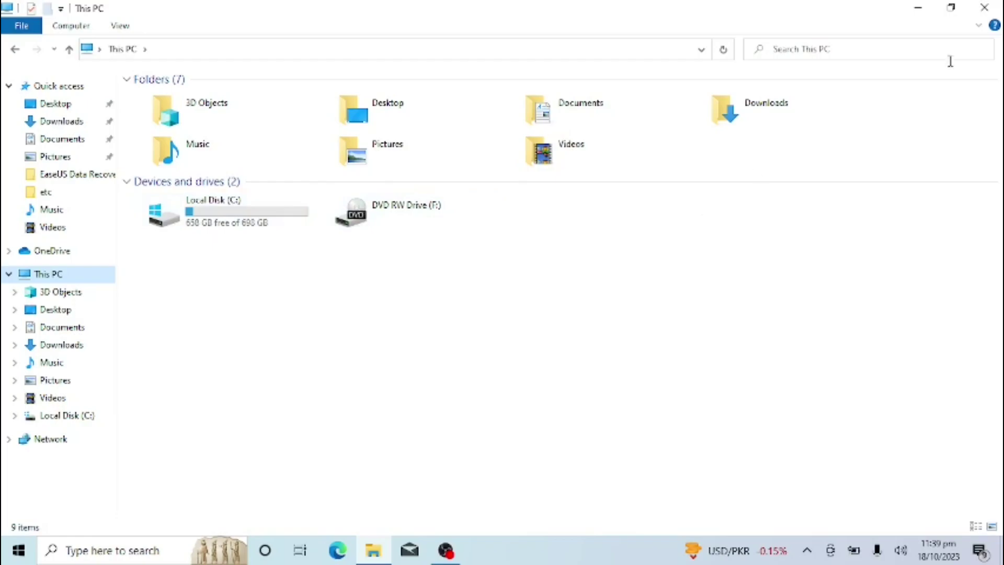
{"action": "left_click", "coordinate": [983, 7]}
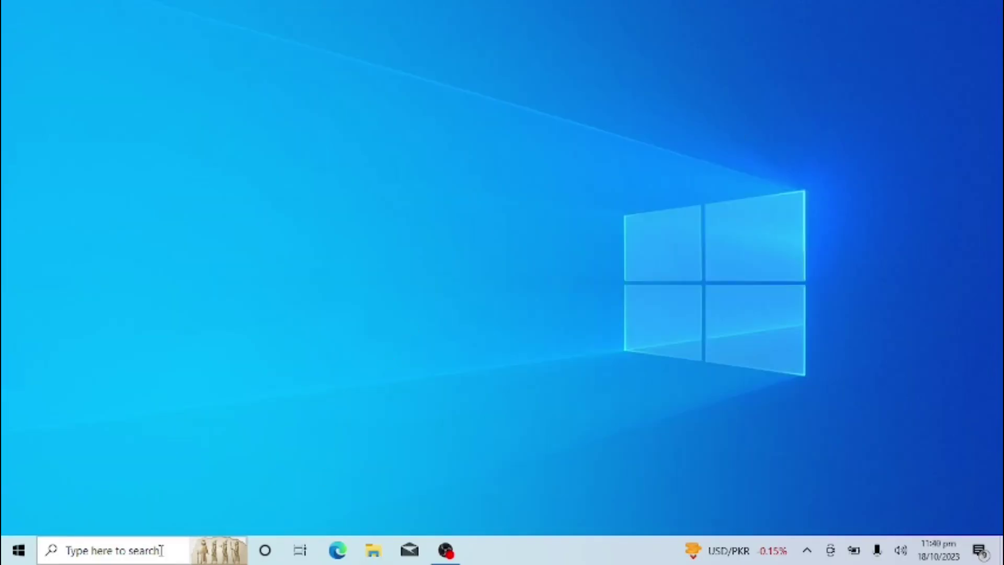
- Reopen Disk Management from a 'disk' search, maximized, showing the 698 GB C: partition
{"action": "left_click", "coordinate": [161, 550]}
{"action": "type", "text": "disk"}
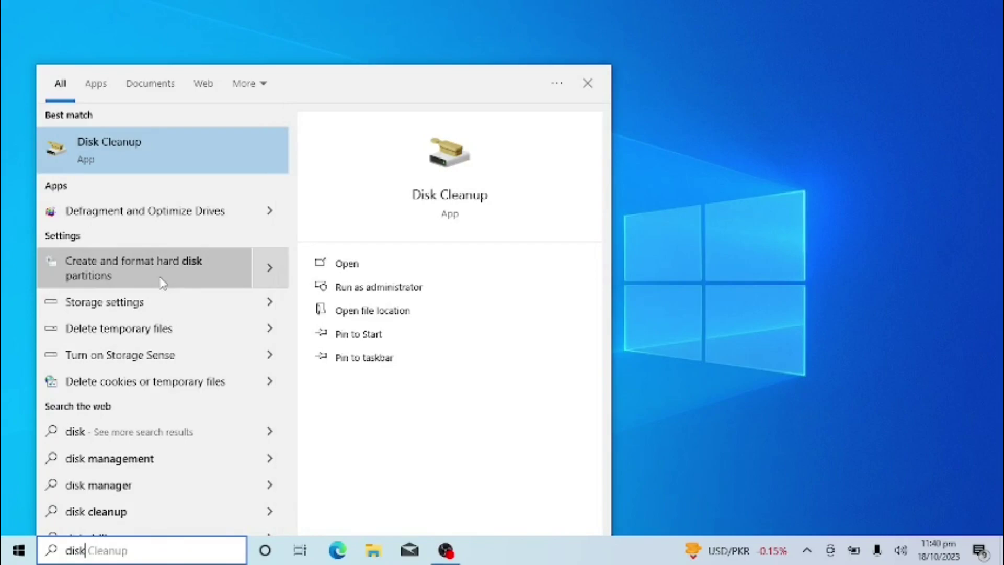
{"action": "key", "text": "Return"}
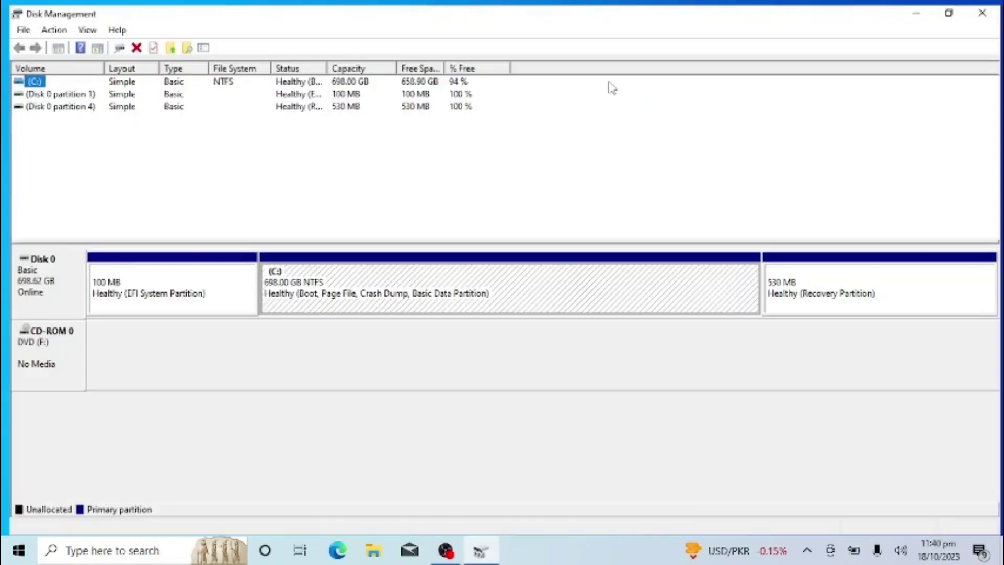
{"action": "left_click", "coordinate": [602, 81]}
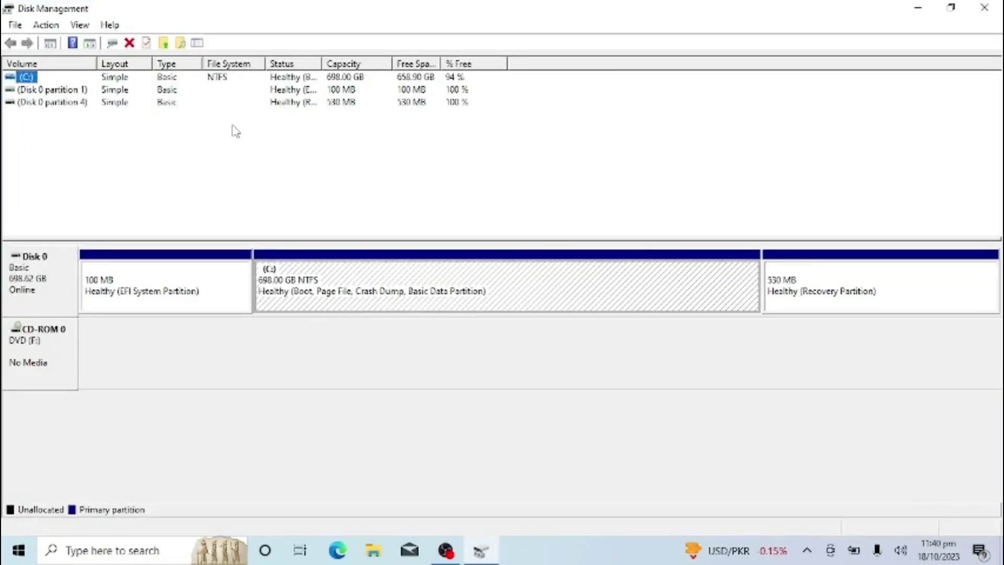
{"action": "right_click", "coordinate": [309, 297]}
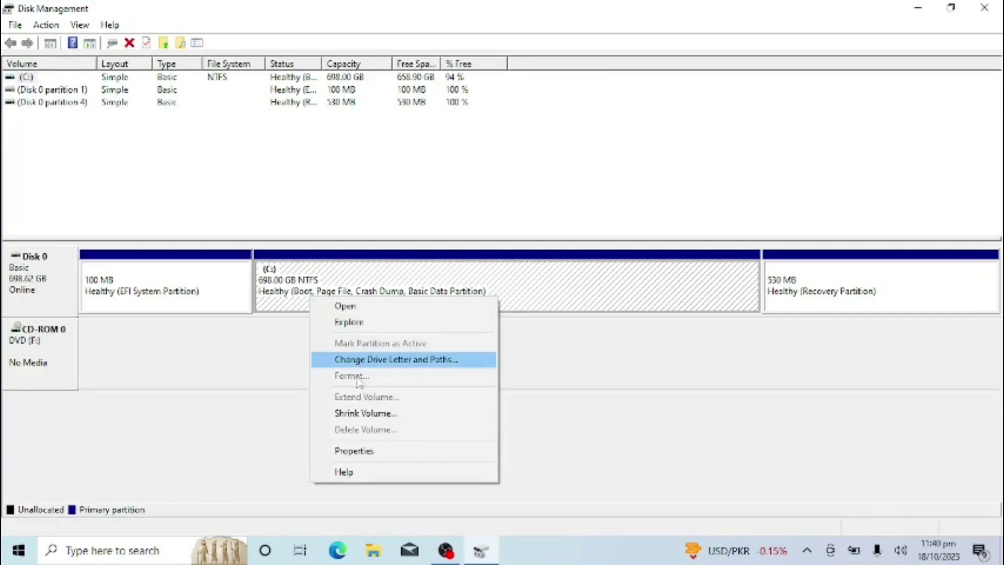
- Start shrinking the C: partition and launch Calculator
{"action": "left_click", "coordinate": [359, 413]}
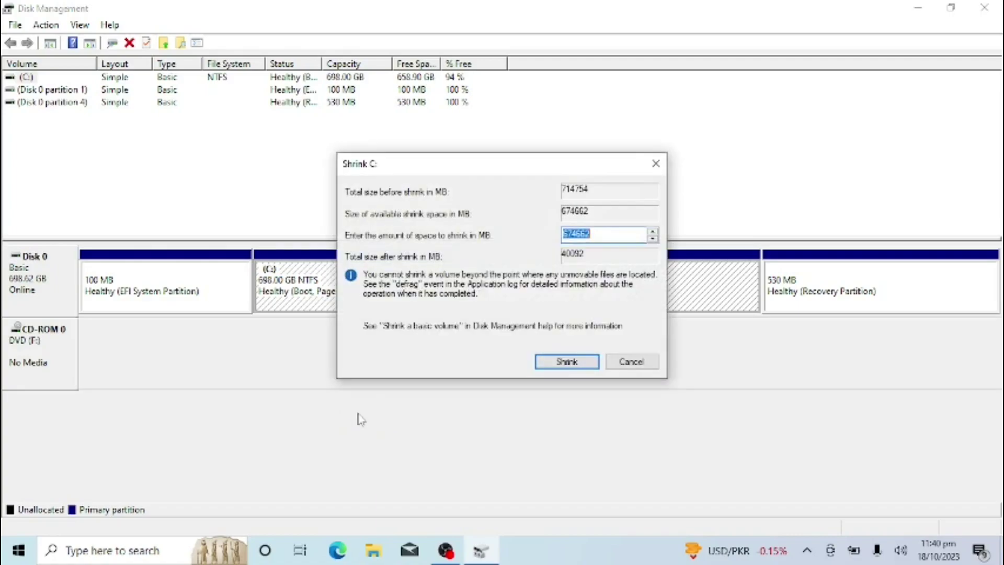
{"action": "left_click", "coordinate": [79, 556]}
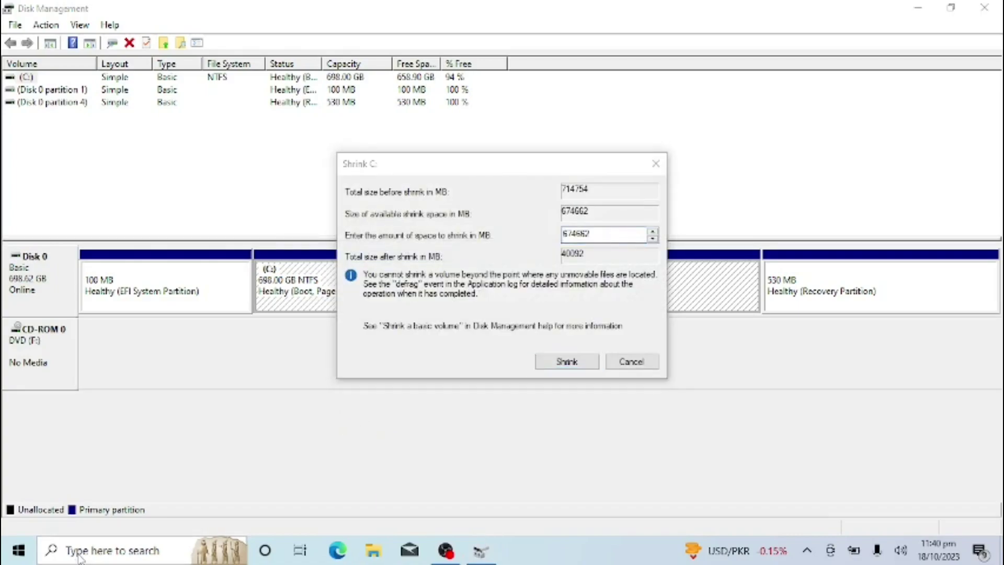
{"action": "type", "text": "cal"}
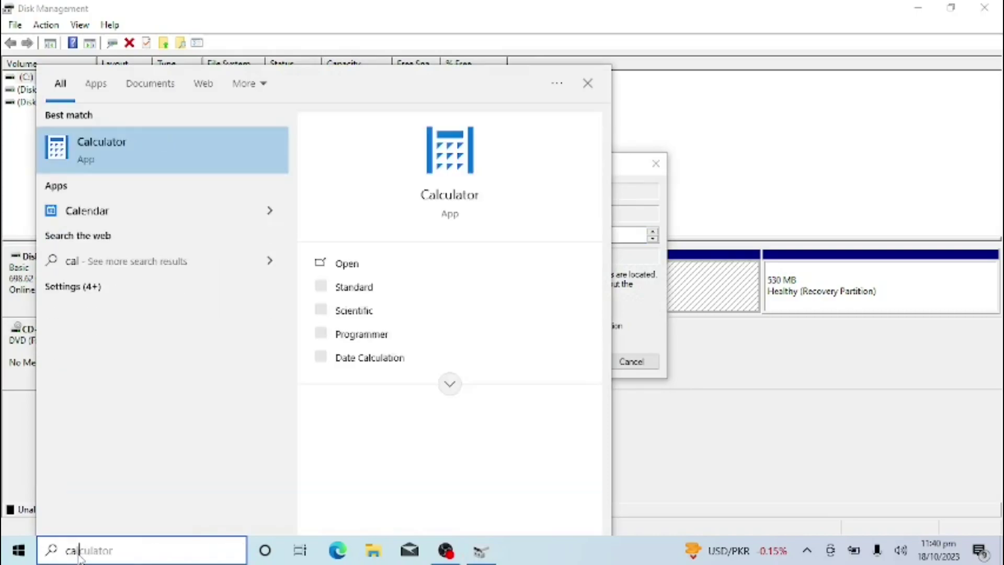
{"action": "left_click", "coordinate": [83, 157]}
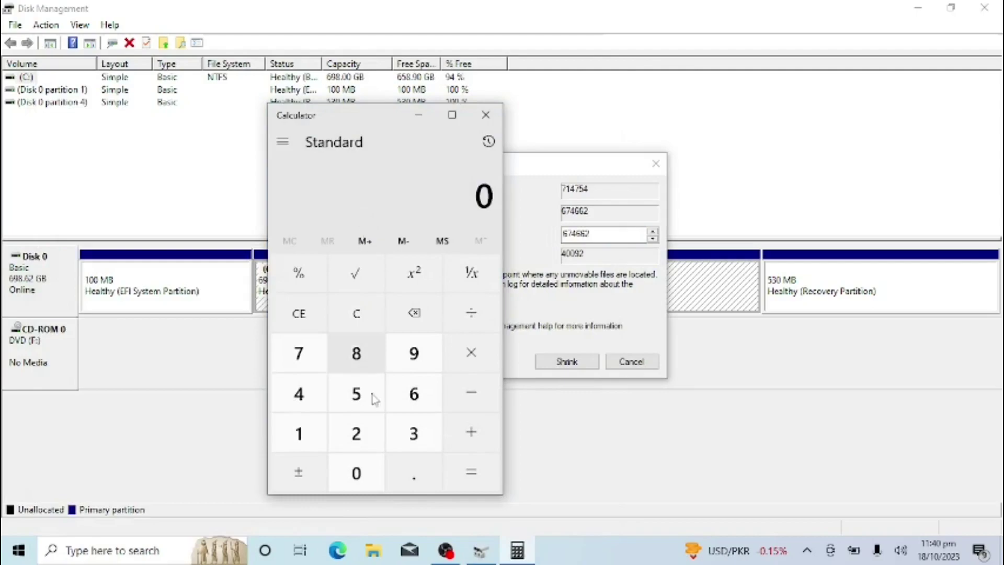
- Compute 100 × 1024 = 102,400 in Calculator and enter 102400 MB as C:'s shrink amount
{"action": "left_click", "coordinate": [309, 433]}
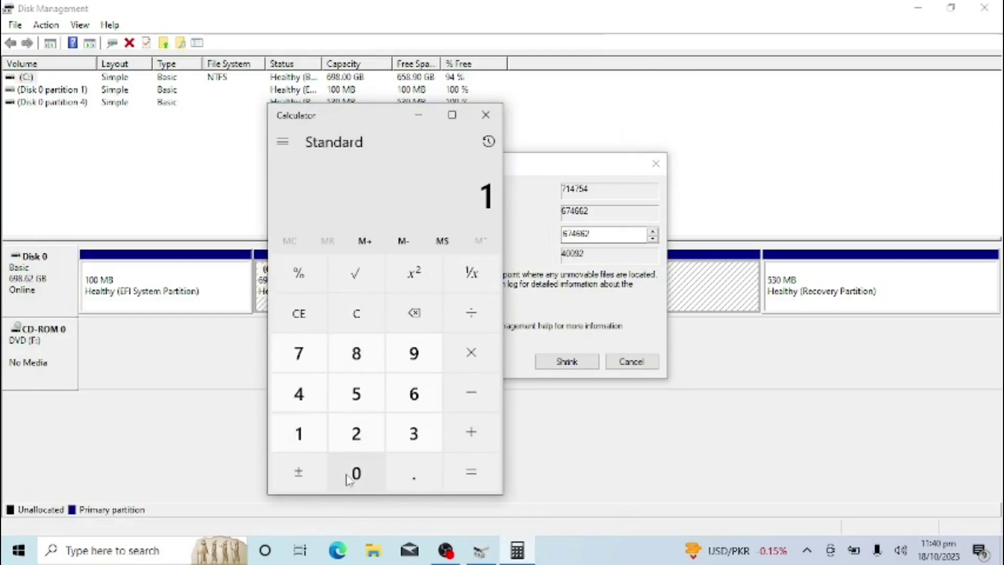
{"action": "left_click", "coordinate": [348, 480]}
{"action": "left_click", "coordinate": [348, 479]}
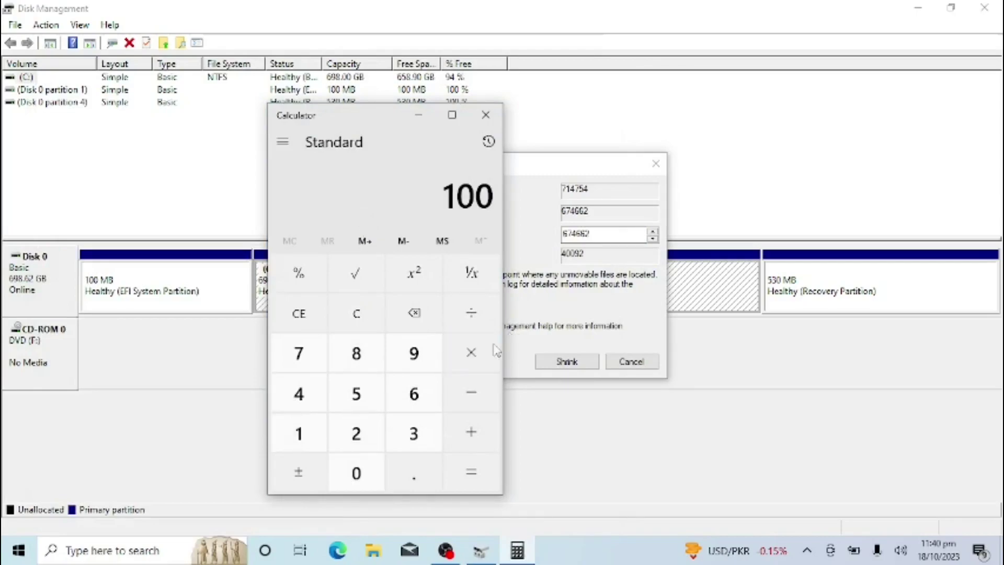
{"action": "left_click", "coordinate": [477, 348]}
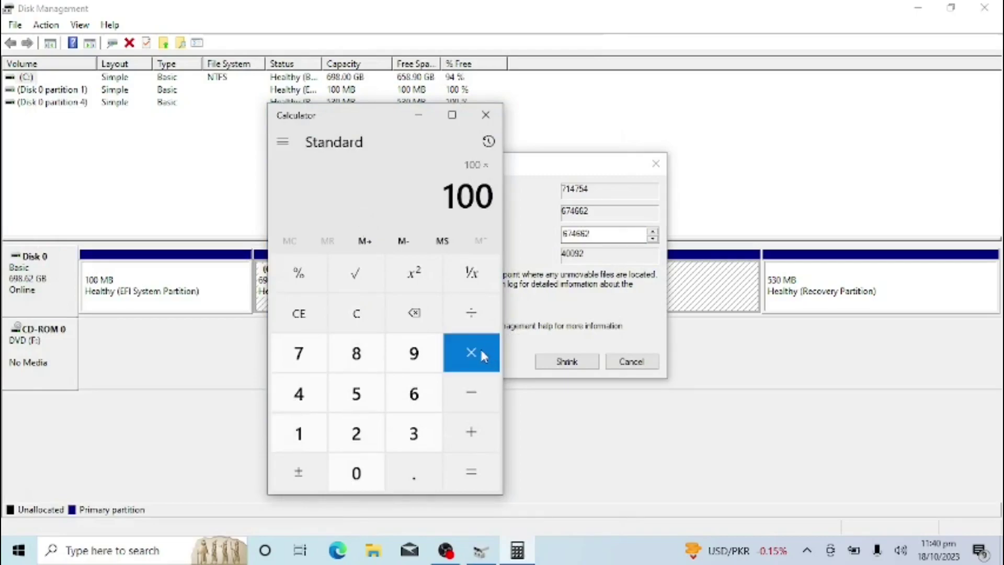
{"action": "left_click", "coordinate": [294, 441]}
{"action": "left_click", "coordinate": [362, 487]}
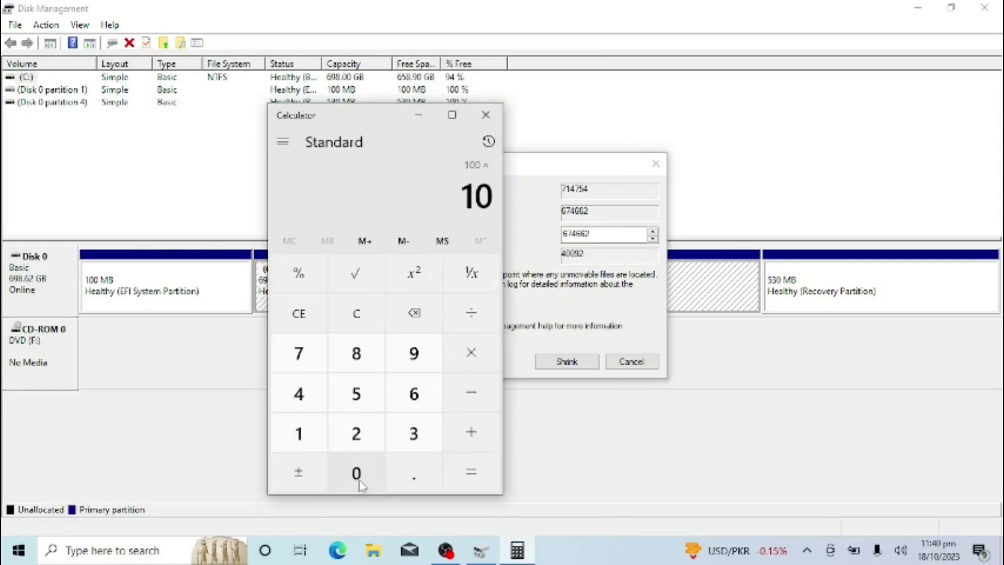
{"action": "left_click", "coordinate": [360, 442]}
{"action": "left_click", "coordinate": [304, 403]}
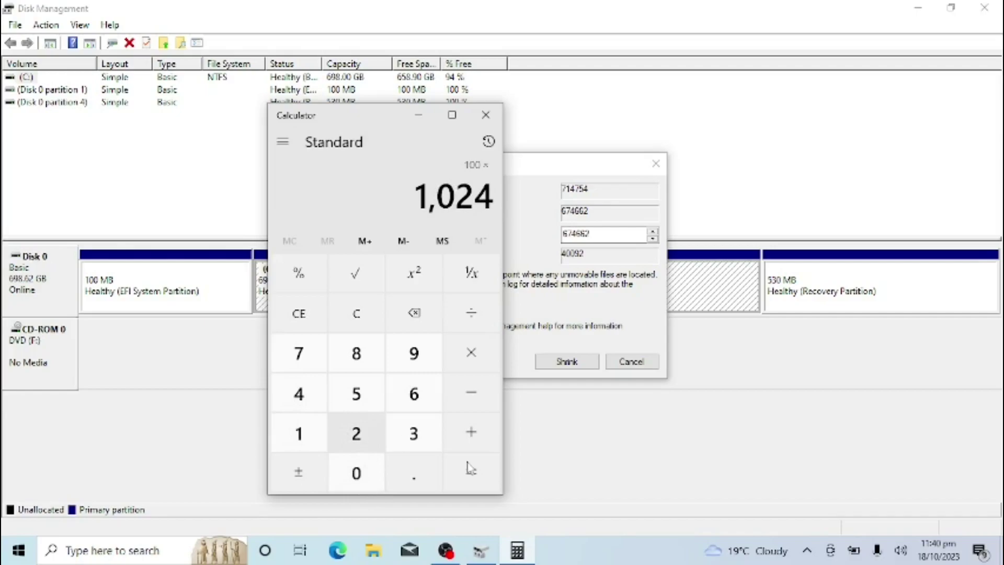
{"action": "left_click", "coordinate": [488, 486]}
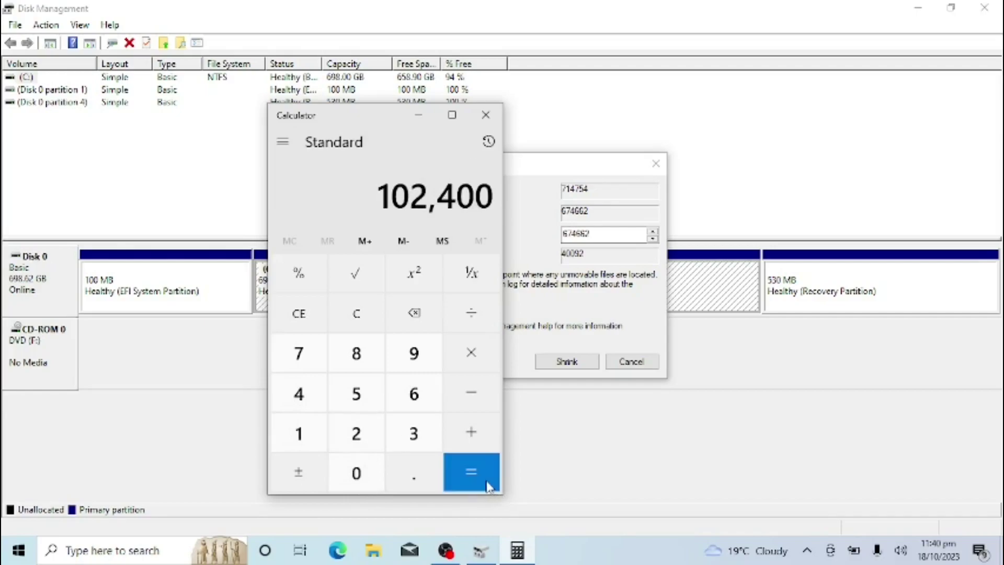
{"action": "left_click", "coordinate": [486, 115]}
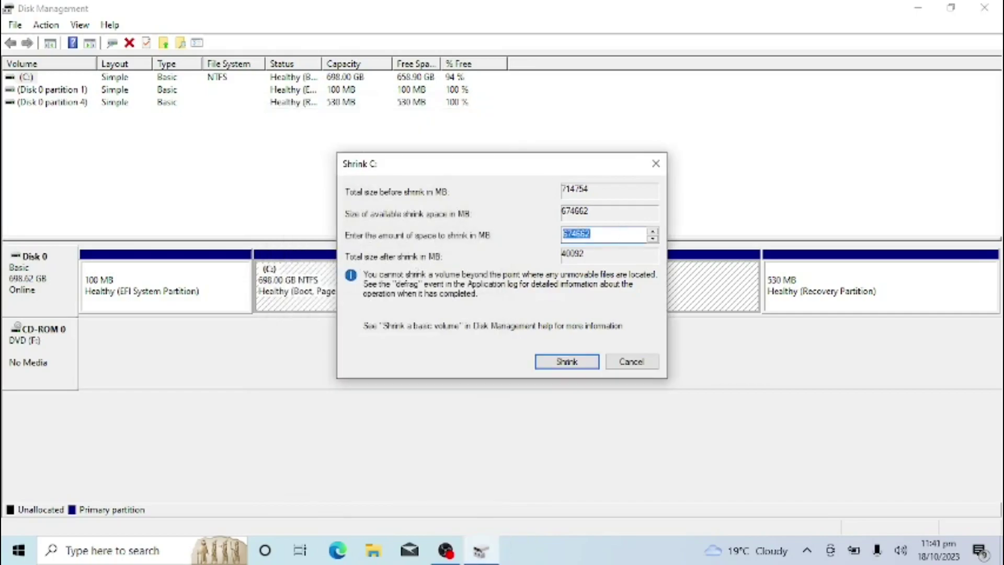
{"action": "type", "text": "102400"}
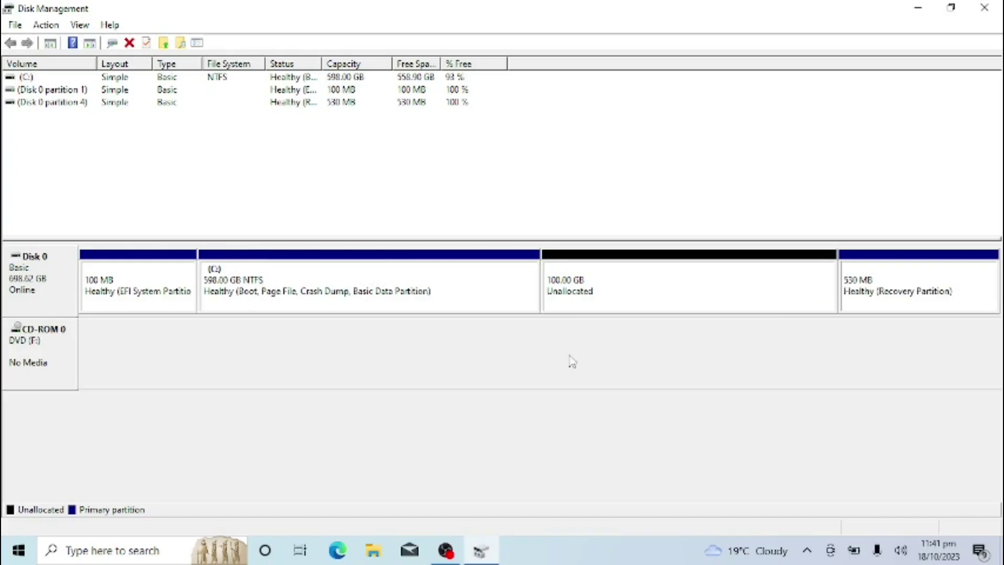
- Create a 102400 MB NTFS simple volume as drive D: from the unallocated space
{"action": "right_click", "coordinate": [579, 296]}
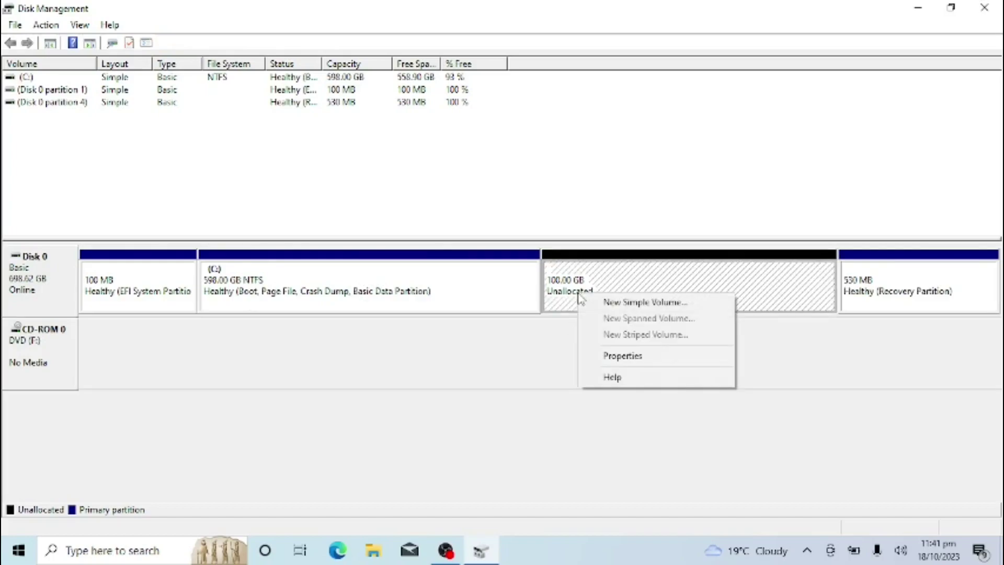
{"action": "left_click", "coordinate": [588, 301]}
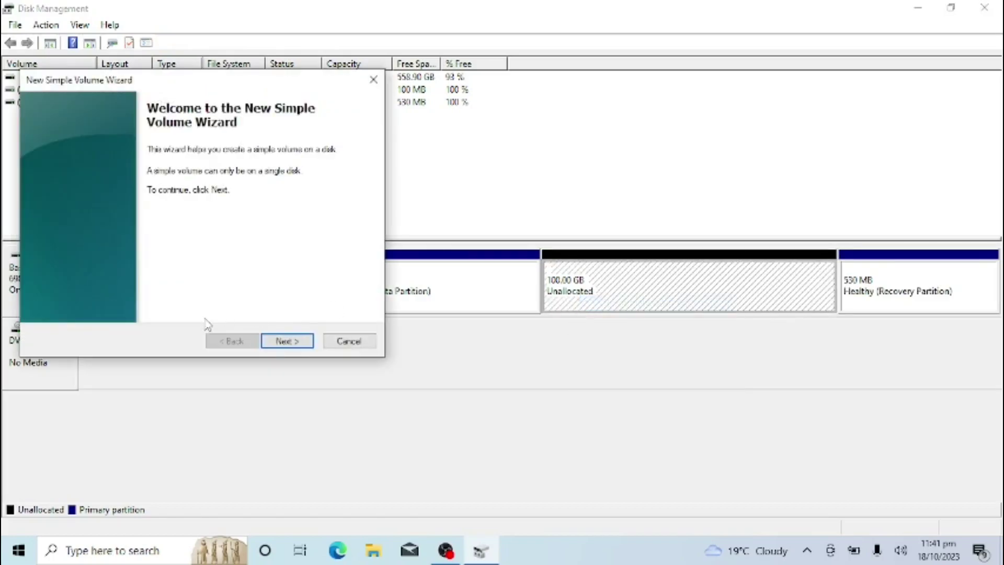
{"action": "left_click", "coordinate": [287, 342]}
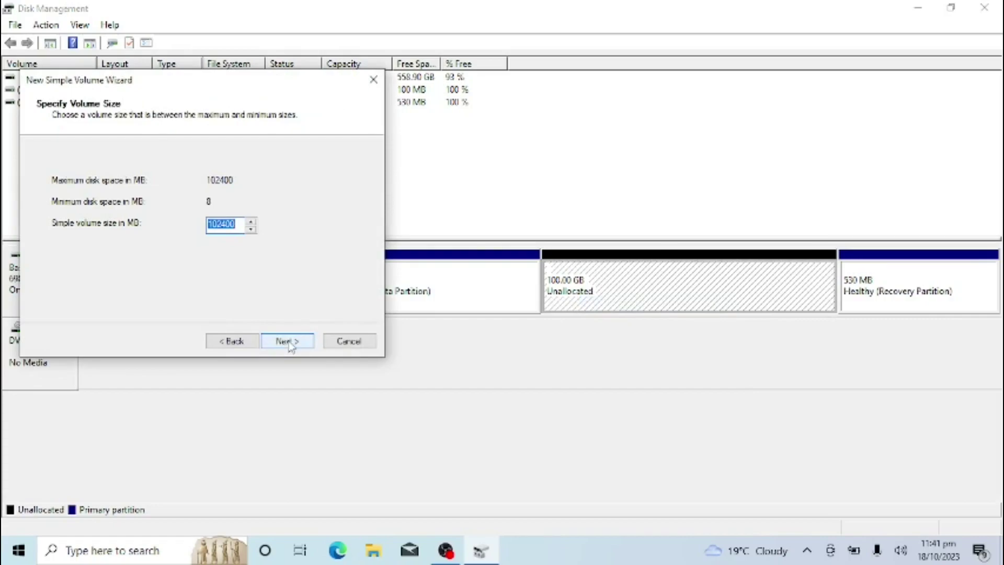
{"action": "left_click", "coordinate": [287, 343]}
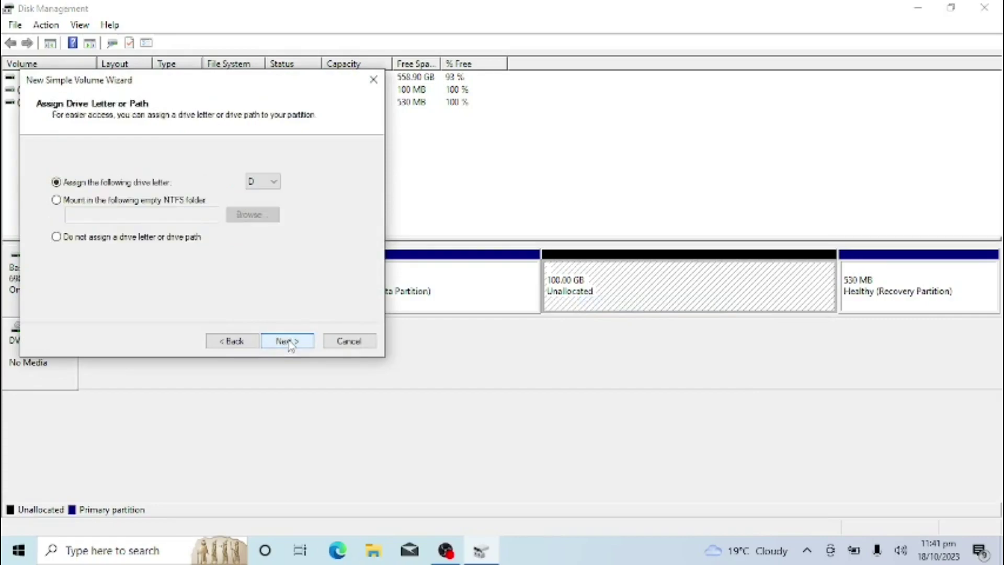
{"action": "left_click", "coordinate": [291, 344]}
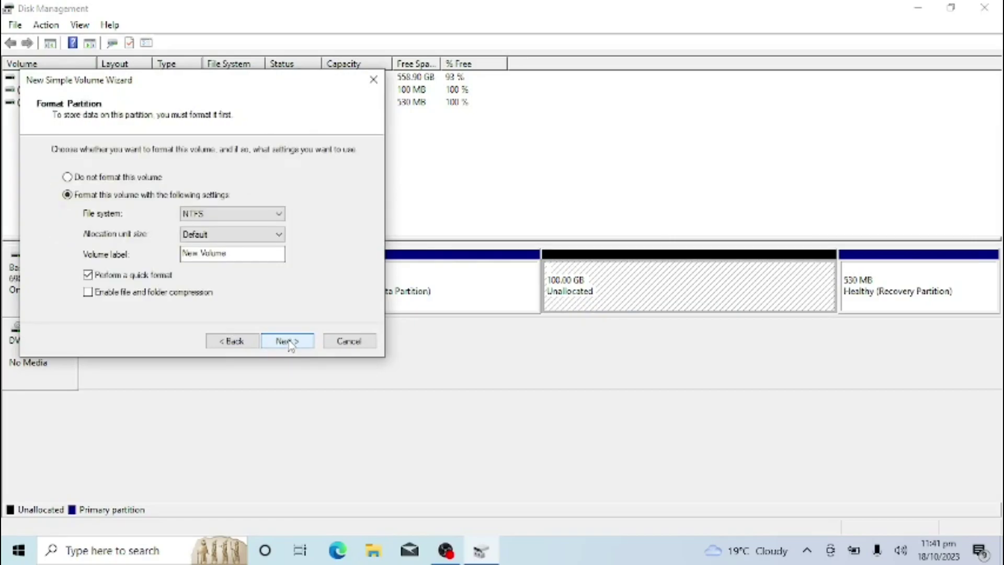
{"action": "left_click", "coordinate": [288, 342]}
{"action": "left_click", "coordinate": [287, 343]}
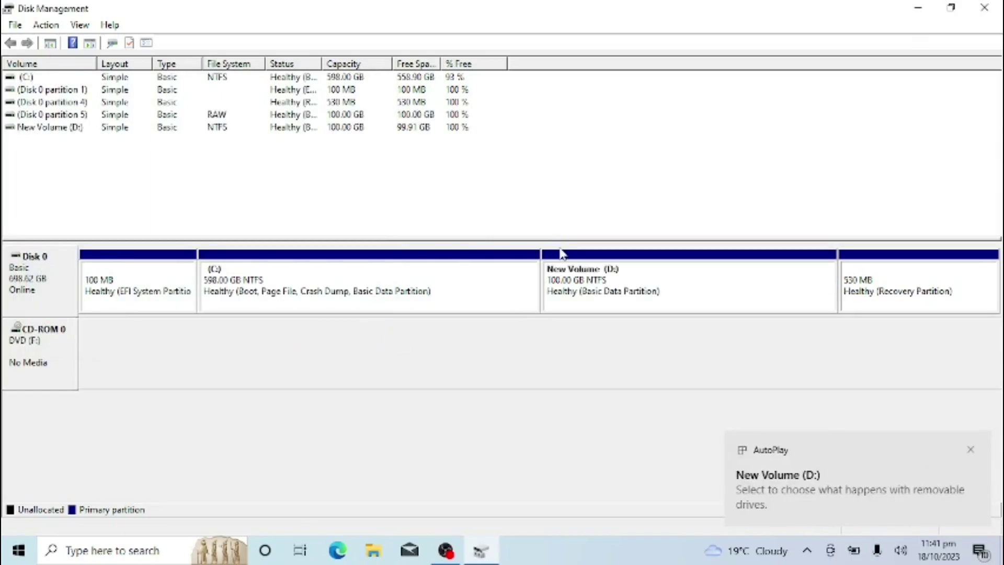
{"action": "left_click", "coordinate": [971, 450]}
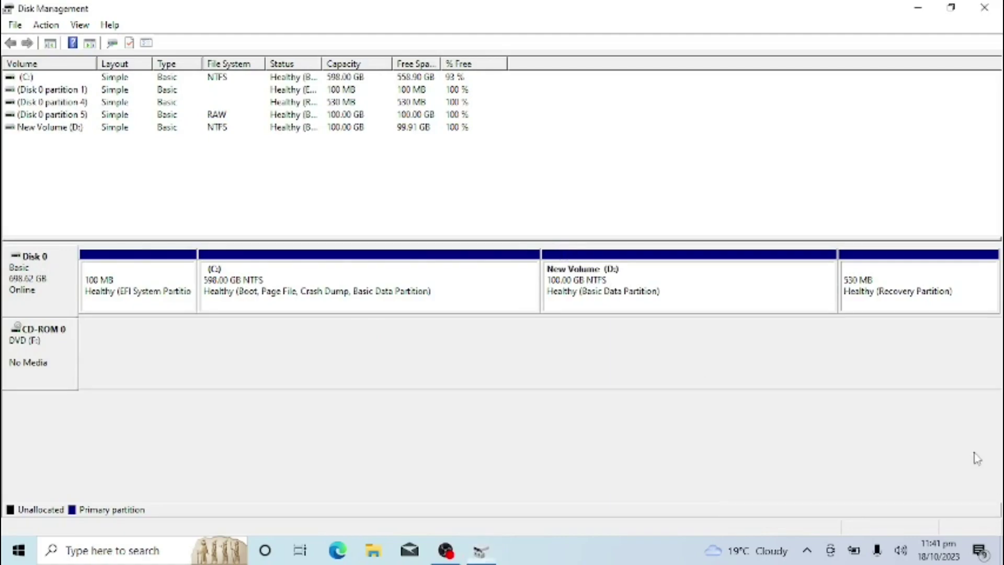
- Close Disk Management, check New Volume (D:) under This PC, and search Windows for 'disk'
{"action": "left_click", "coordinate": [982, 9]}
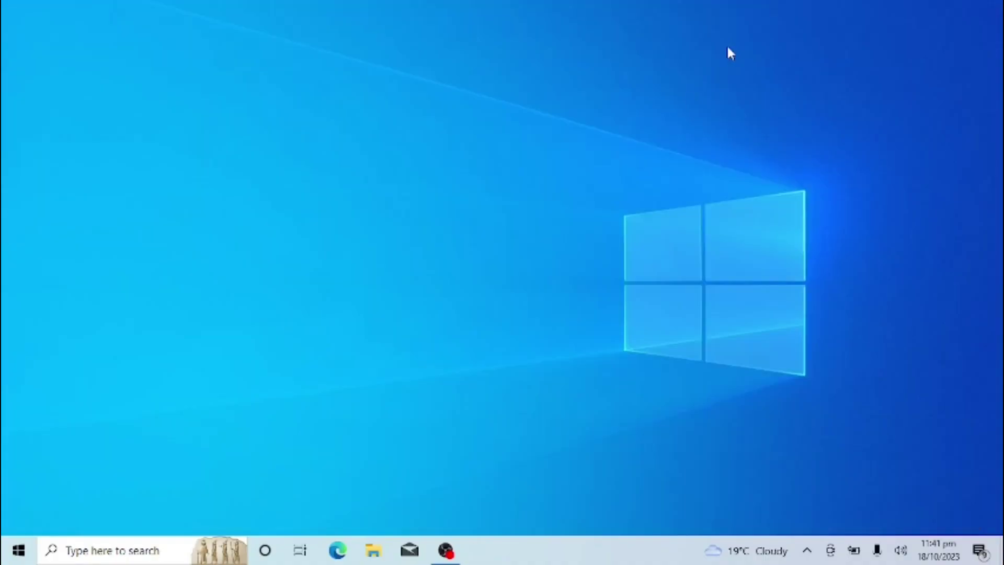
{"action": "left_click", "coordinate": [374, 550]}
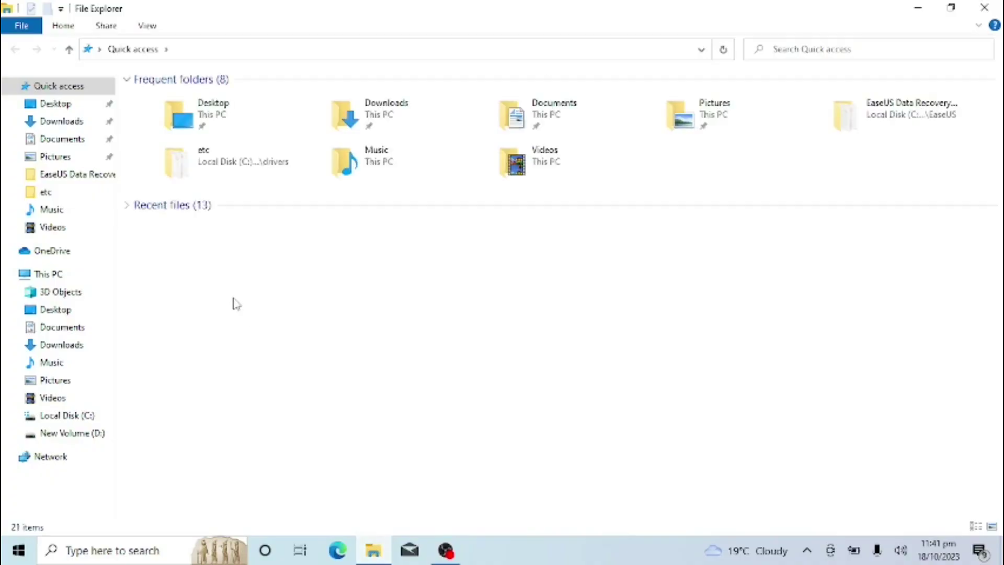
{"action": "left_click", "coordinate": [49, 274]}
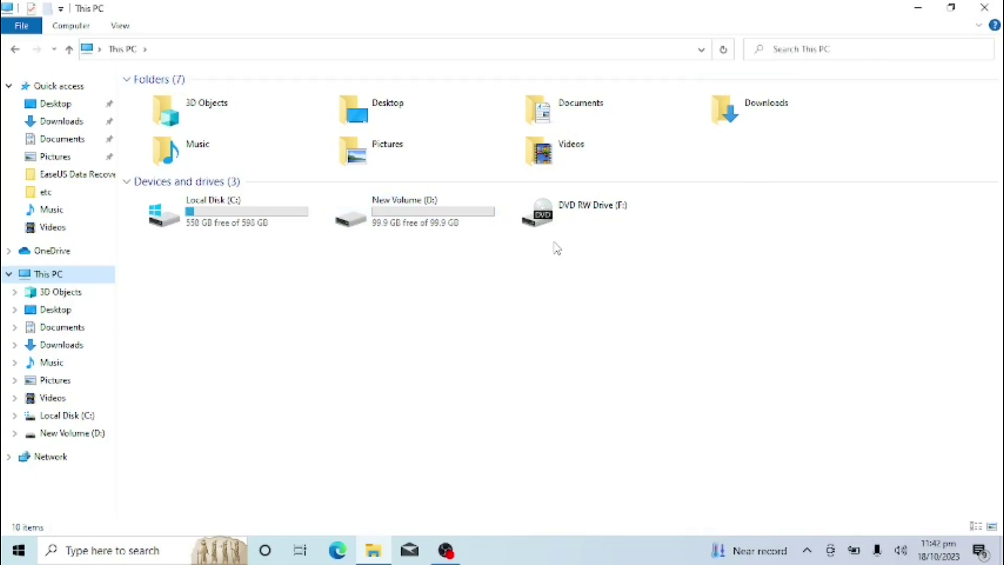
{"action": "left_click", "coordinate": [128, 549]}
{"action": "type", "text": "disk"}
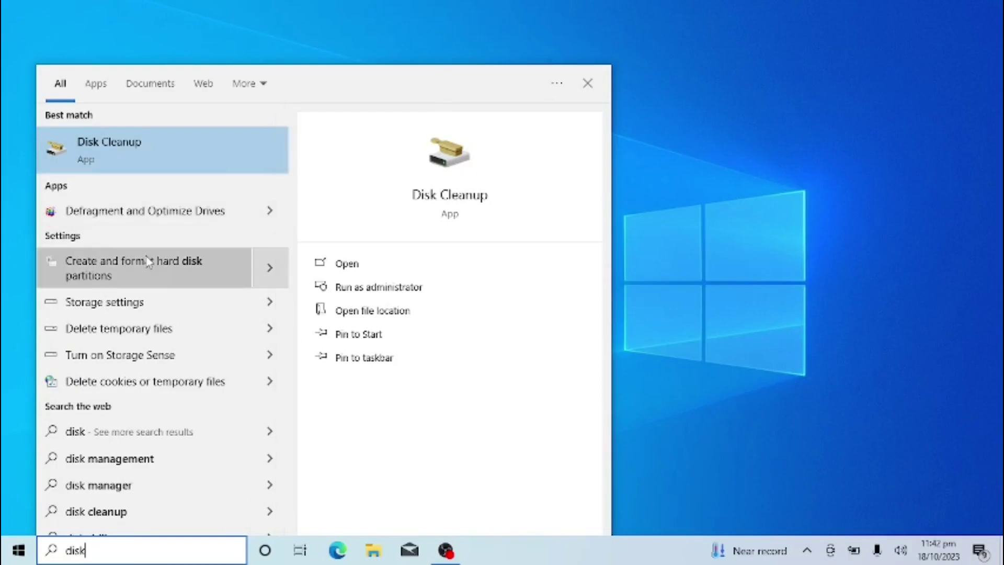
- Reopen Disk Management maximized and start shrinking New Volume (D:), offering up to 99278 MB
{"action": "key", "text": "Escape"}
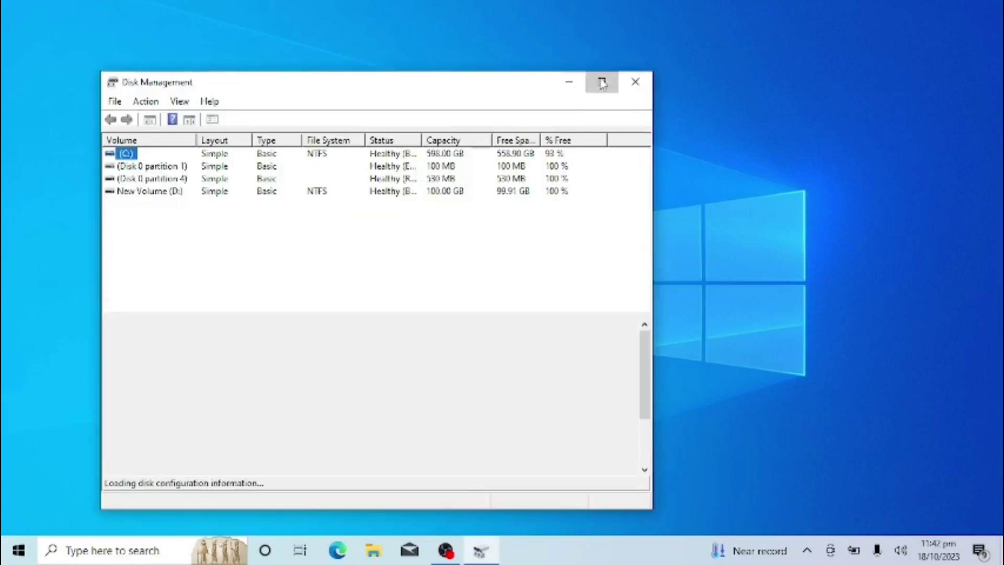
{"action": "left_click", "coordinate": [603, 83]}
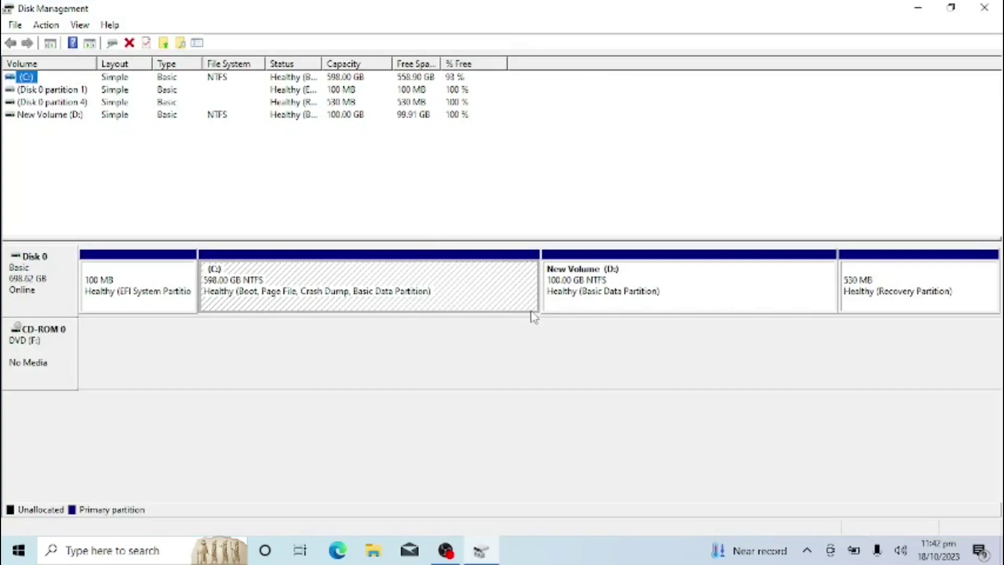
{"action": "right_click", "coordinate": [616, 304]}
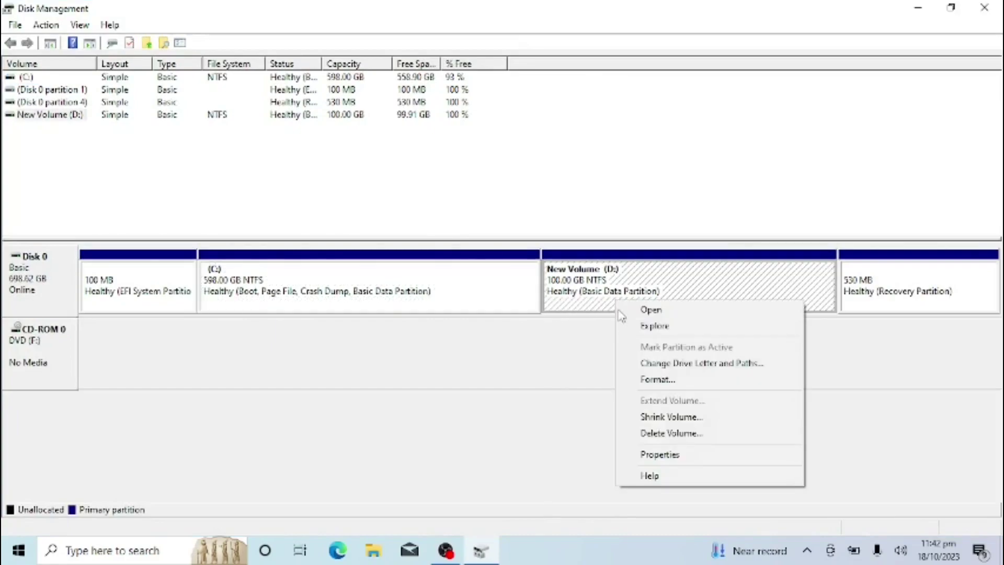
{"action": "left_click", "coordinate": [658, 416]}
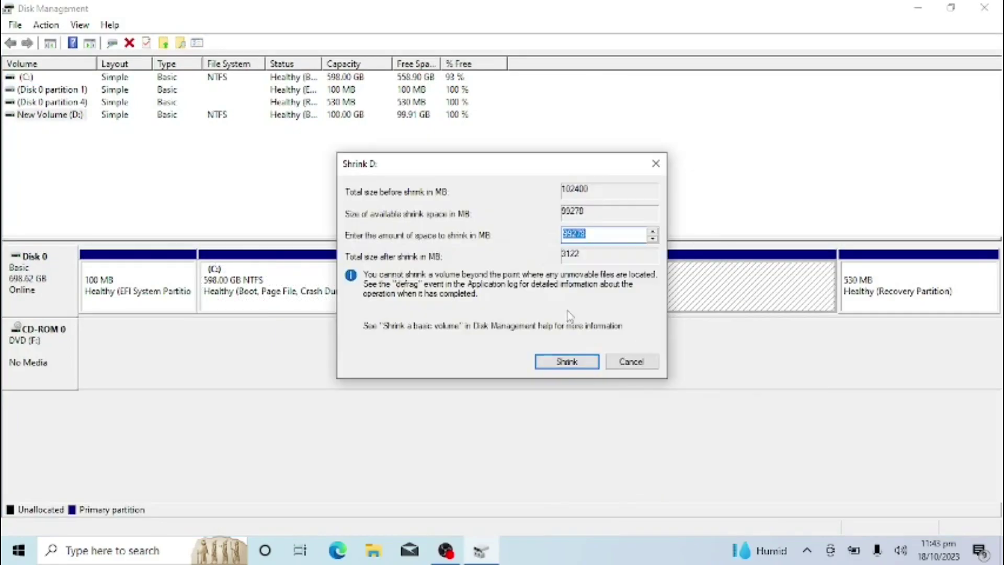
{"action": "left_click", "coordinate": [118, 555]}
- Compute 50 × 1024 = 51,200 in Calculator
{"action": "type", "text": "c"}
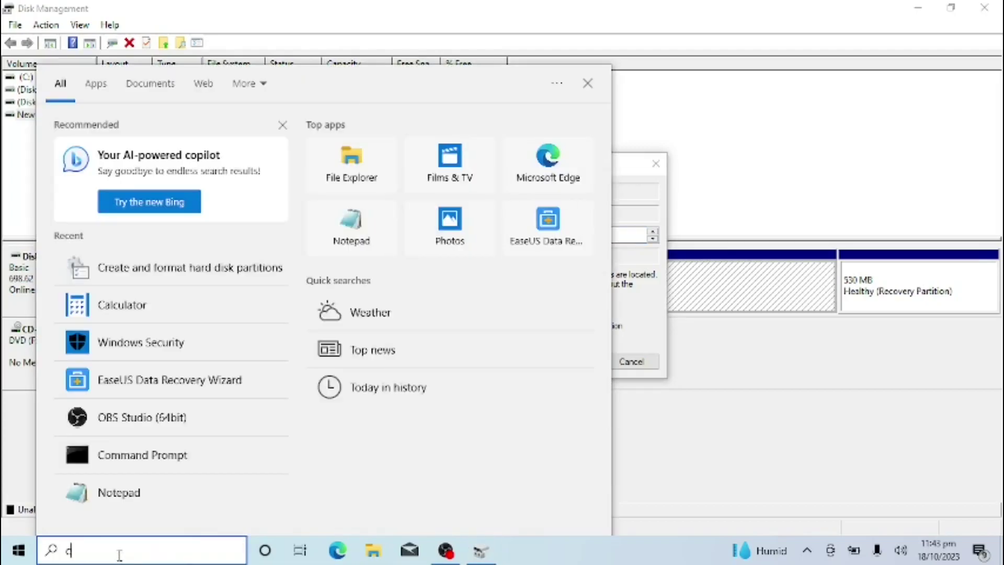
{"action": "type", "text": "al"}
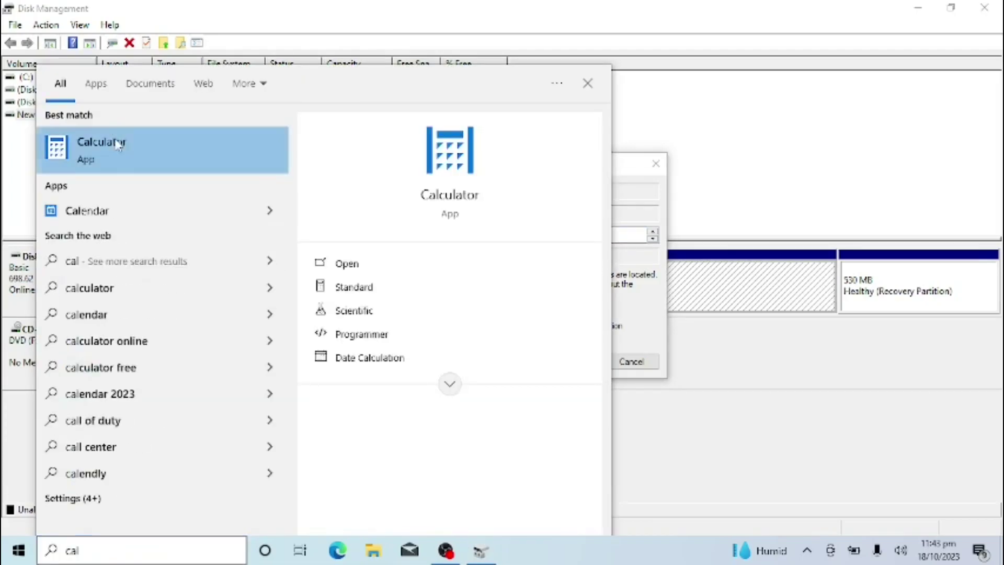
{"action": "left_click", "coordinate": [121, 146]}
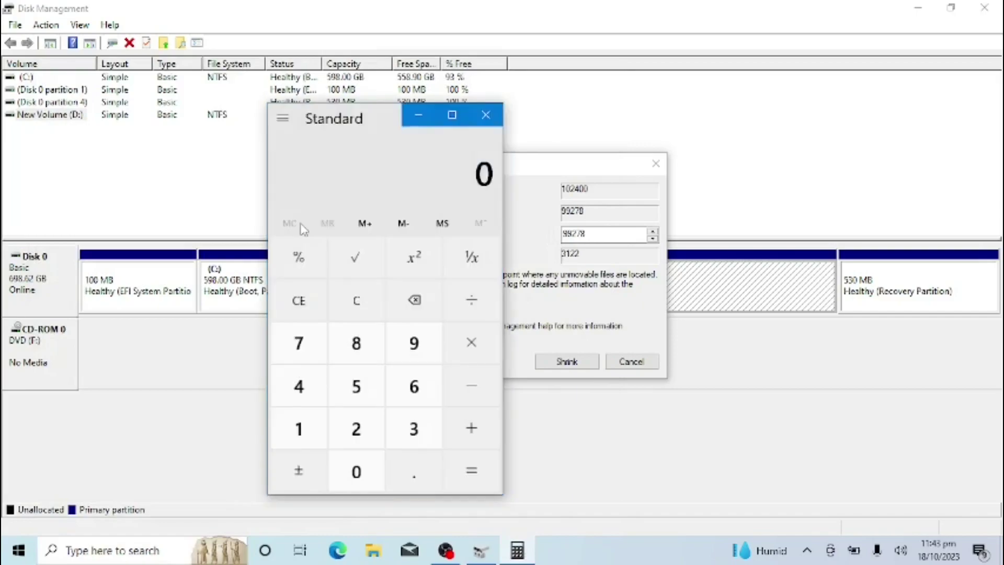
{"action": "left_click", "coordinate": [356, 397]}
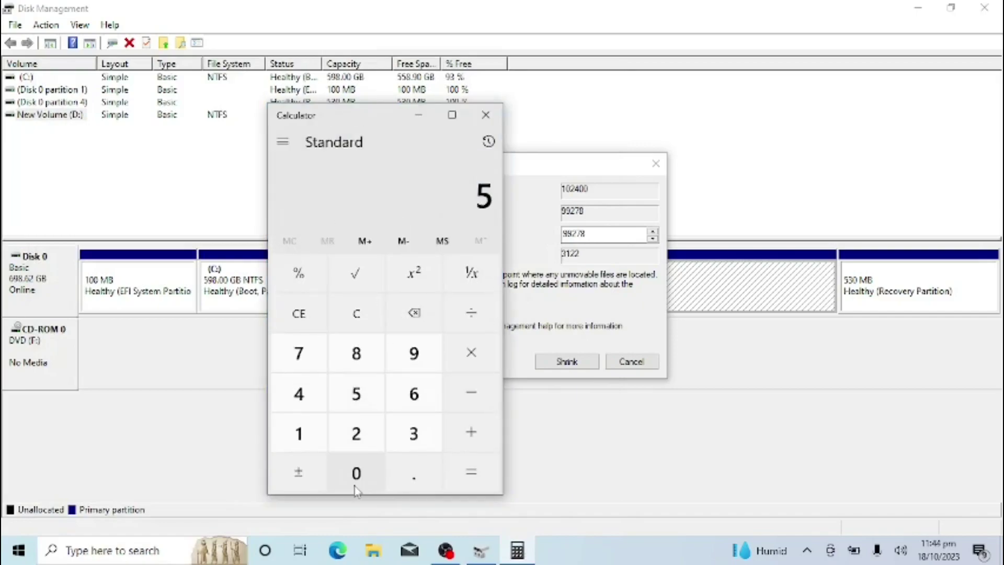
{"action": "left_click", "coordinate": [356, 477]}
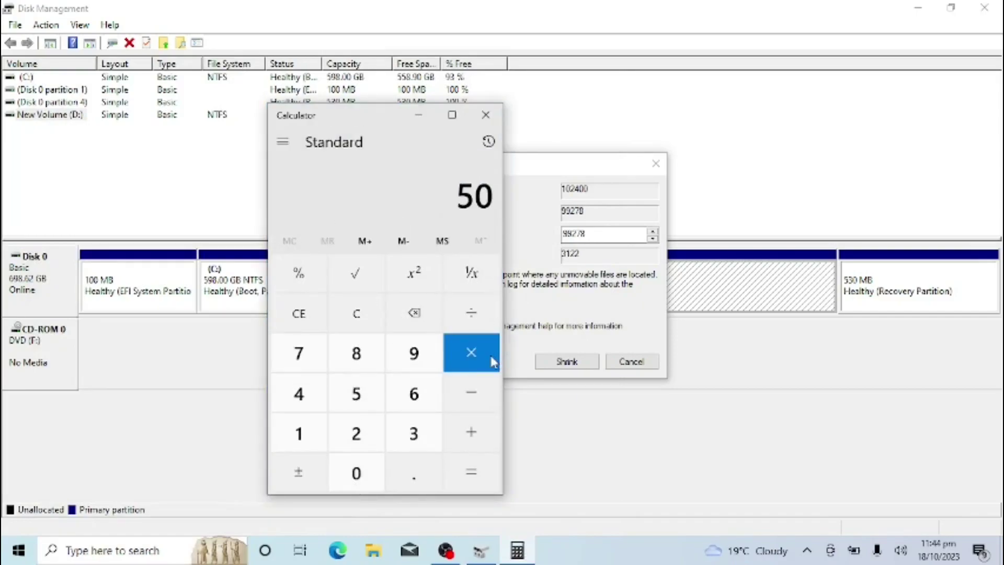
{"action": "left_click", "coordinate": [491, 356]}
{"action": "left_click", "coordinate": [307, 434]}
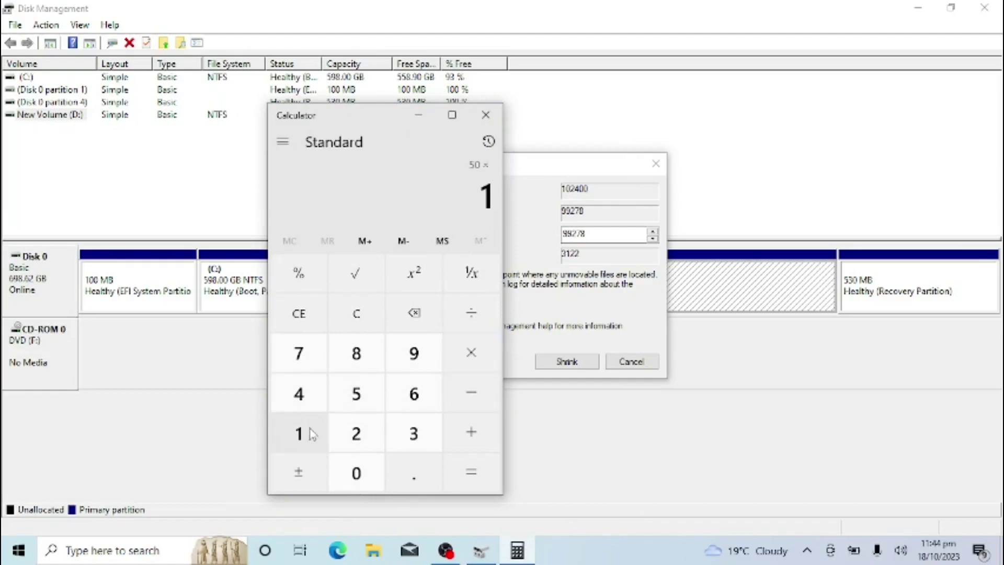
{"action": "left_click", "coordinate": [355, 471]}
{"action": "left_click", "coordinate": [356, 442]}
{"action": "left_click", "coordinate": [297, 393]}
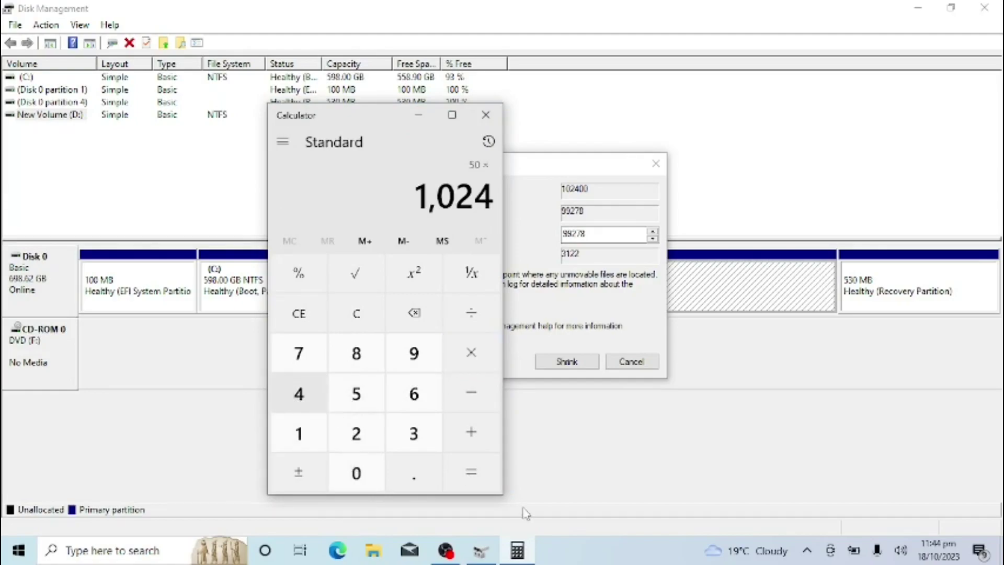
{"action": "left_click", "coordinate": [482, 476]}
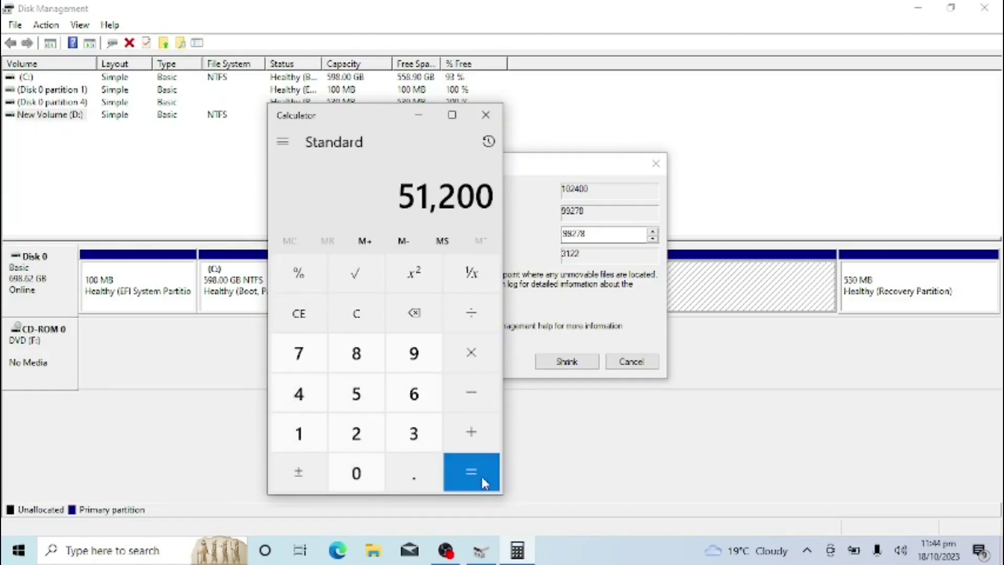
- Shrink D: by 51200 MB, leaving 50 GB unallocated beside it
{"action": "left_click", "coordinate": [486, 115]}
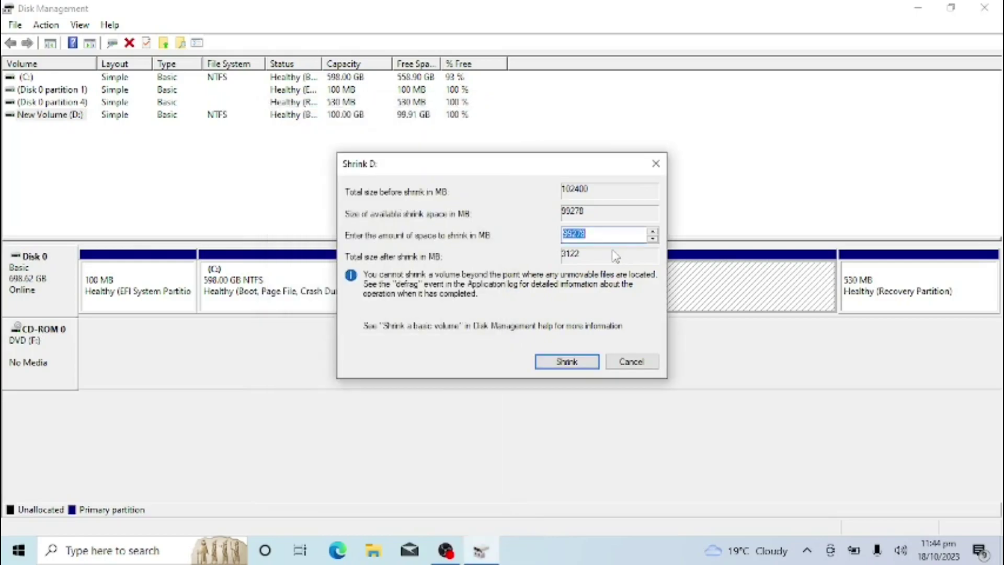
{"action": "type", "text": "51200"}
{"action": "left_click", "coordinate": [574, 359]}
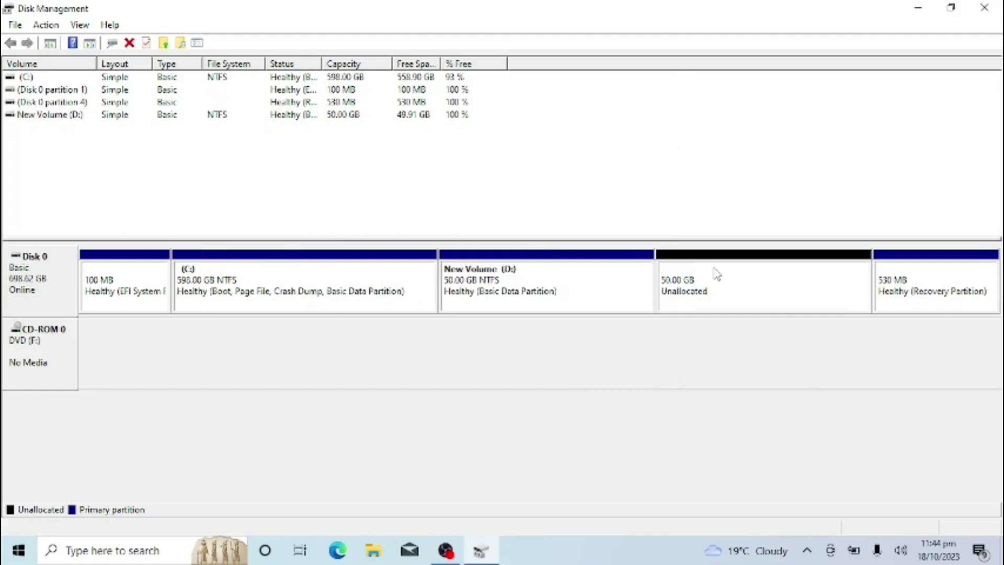
- Turn the 50.00 GB unallocated space into NTFS New Volume (E:), accepting the wizard defaults
{"action": "right_click", "coordinate": [711, 271]}
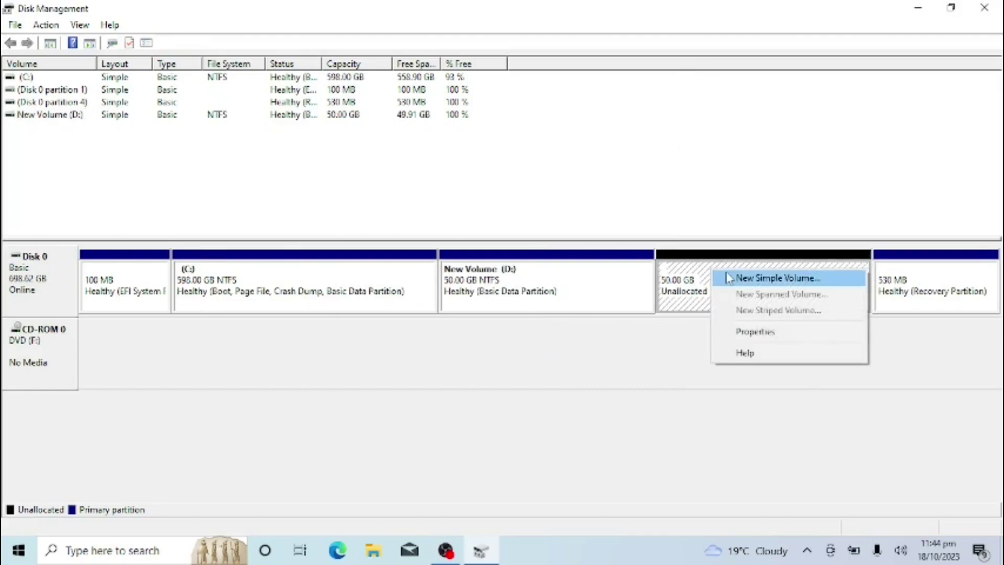
{"action": "left_click", "coordinate": [729, 278]}
{"action": "left_click", "coordinate": [288, 341]}
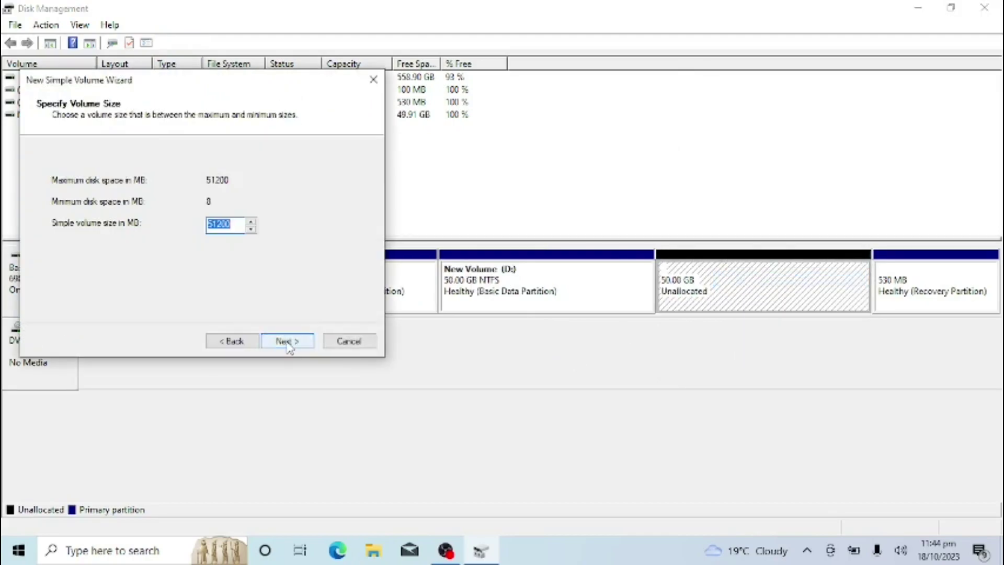
{"action": "left_click", "coordinate": [287, 342]}
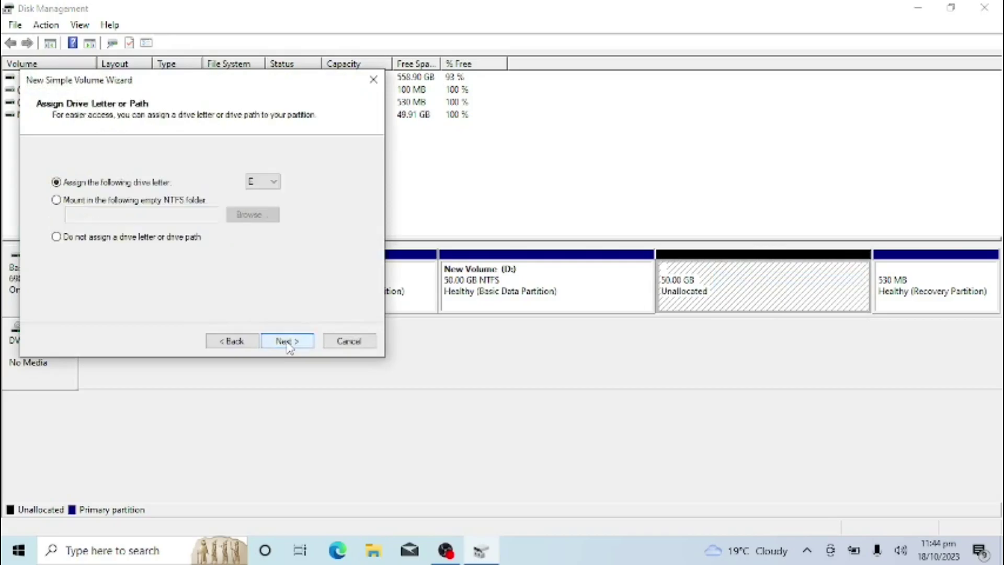
{"action": "left_click", "coordinate": [288, 342]}
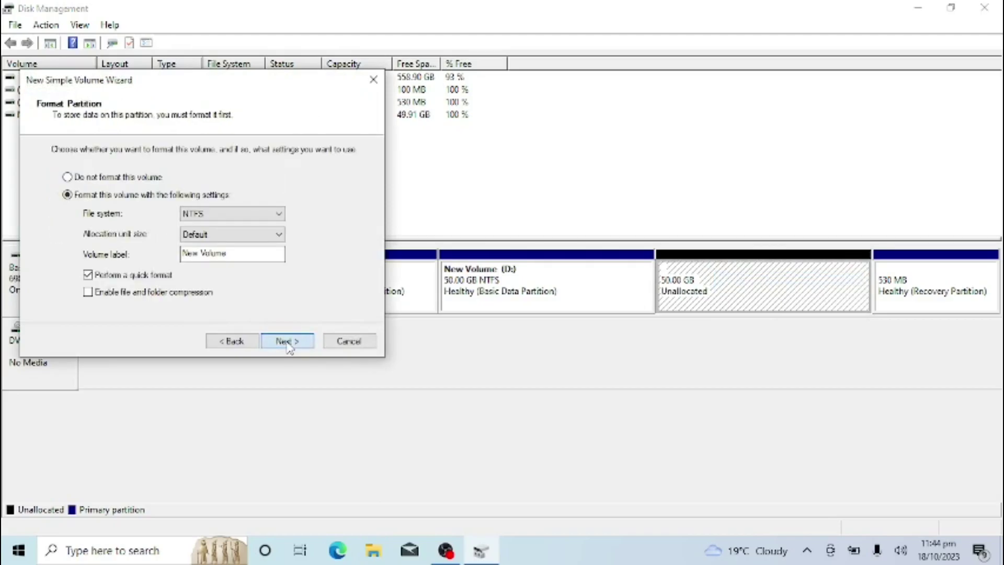
{"action": "left_click", "coordinate": [288, 341]}
{"action": "left_click", "coordinate": [287, 341]}
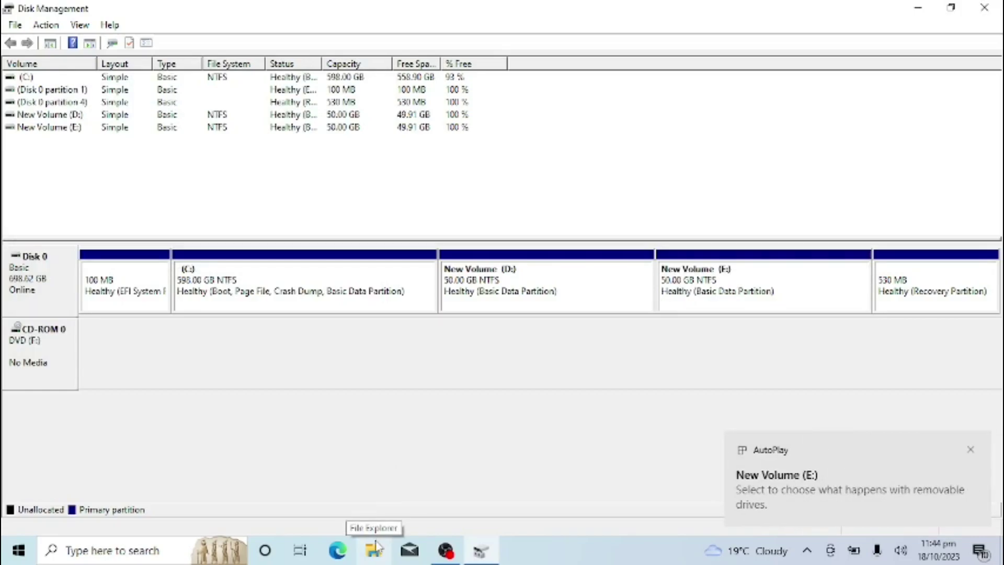
{"action": "left_click", "coordinate": [376, 547]}
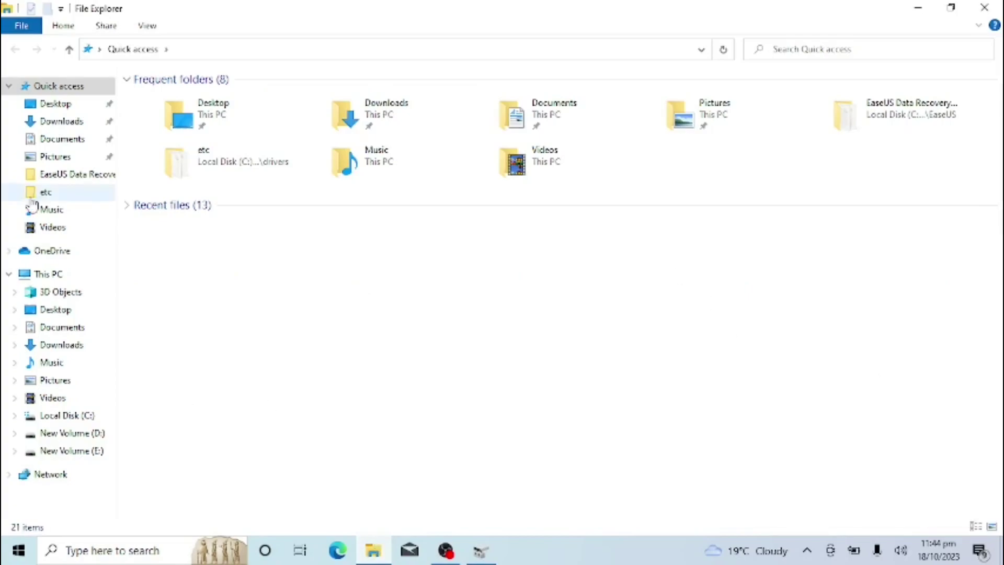
- Show This PC in File Explorer, listing New Volume (D:) and (E:) at 49.9 GB each
{"action": "left_click", "coordinate": [54, 274]}
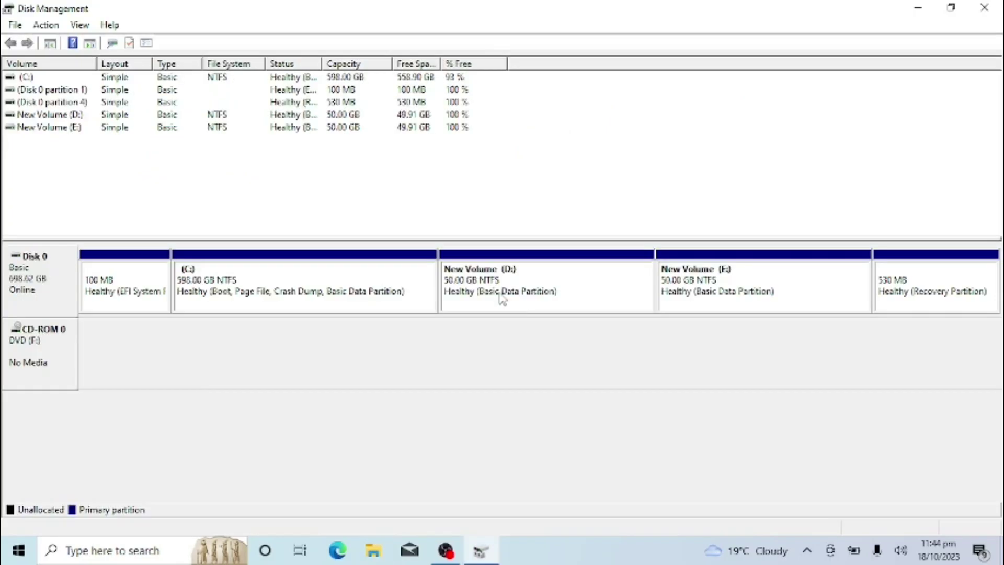
- Delete the New Volume (D:) partition and its data
{"action": "right_click", "coordinate": [499, 295]}
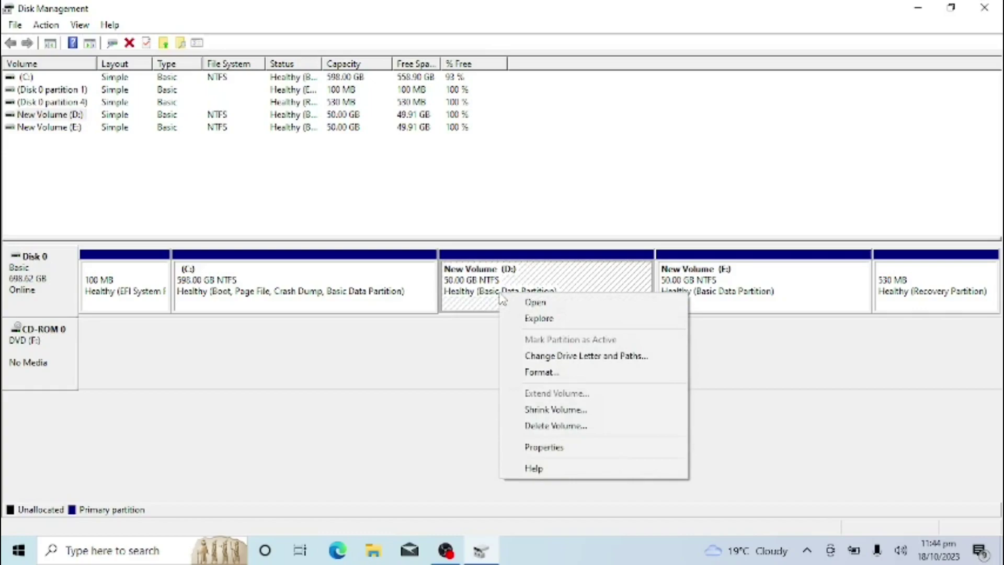
{"action": "left_click", "coordinate": [544, 426]}
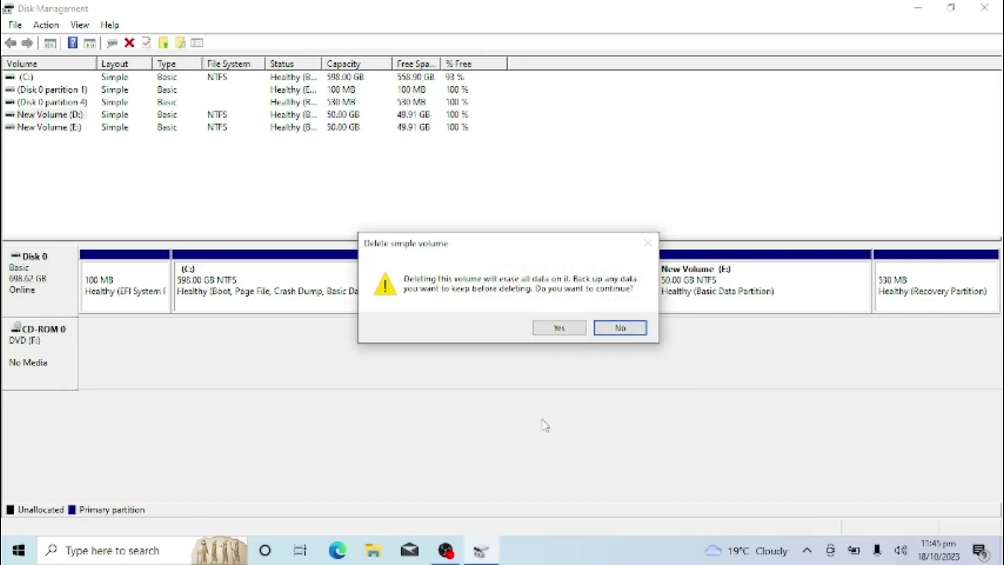
{"action": "left_click", "coordinate": [559, 328]}
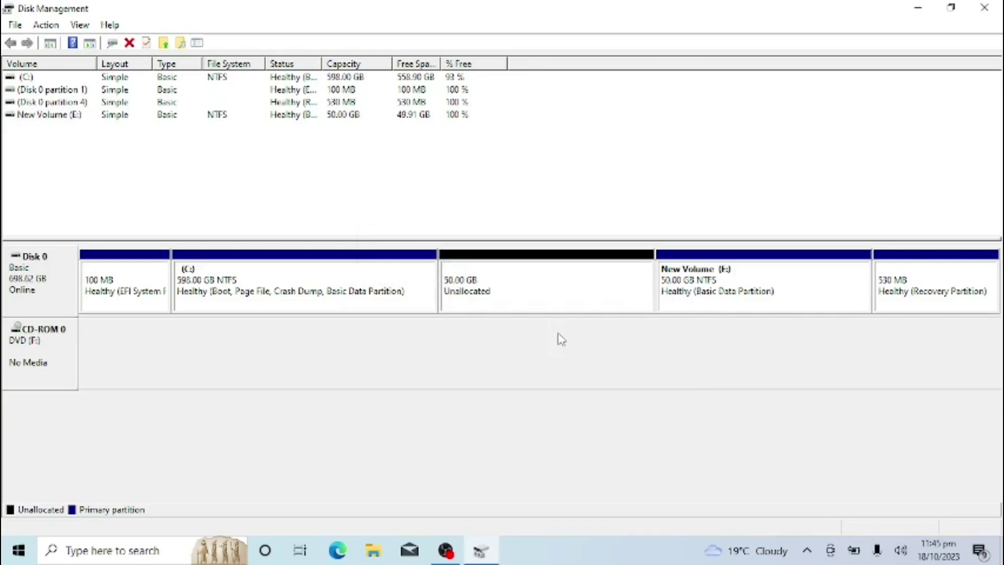
- Extend C: by 51199 MB into the freed space, making it 648 GB
{"action": "right_click", "coordinate": [252, 273]}
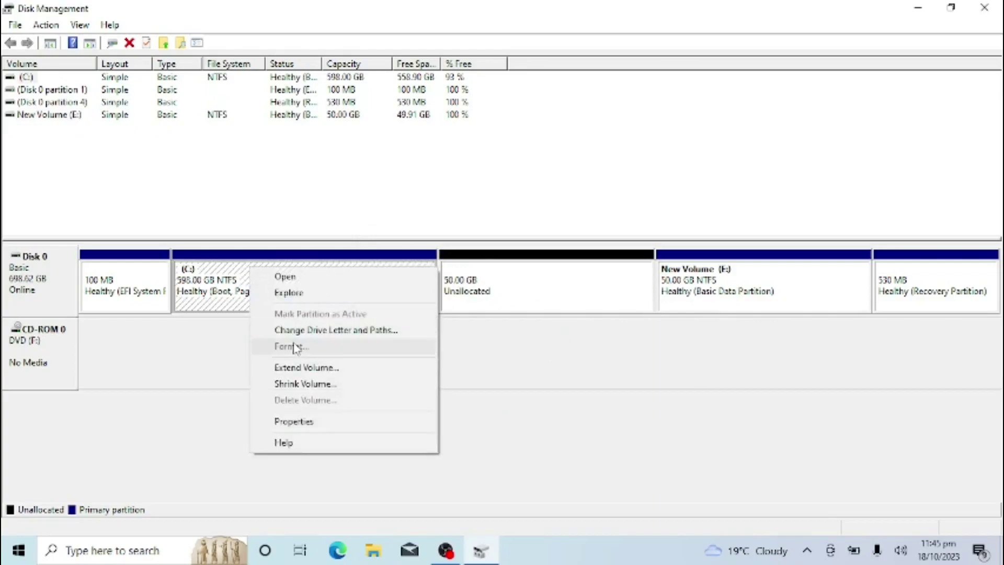
{"action": "left_click", "coordinate": [301, 369]}
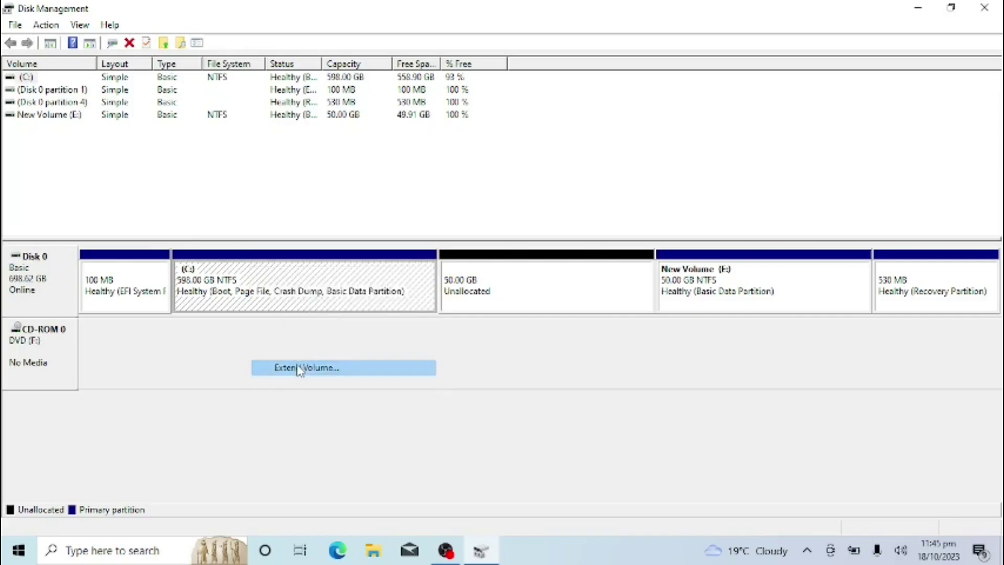
{"action": "left_click", "coordinate": [300, 356]}
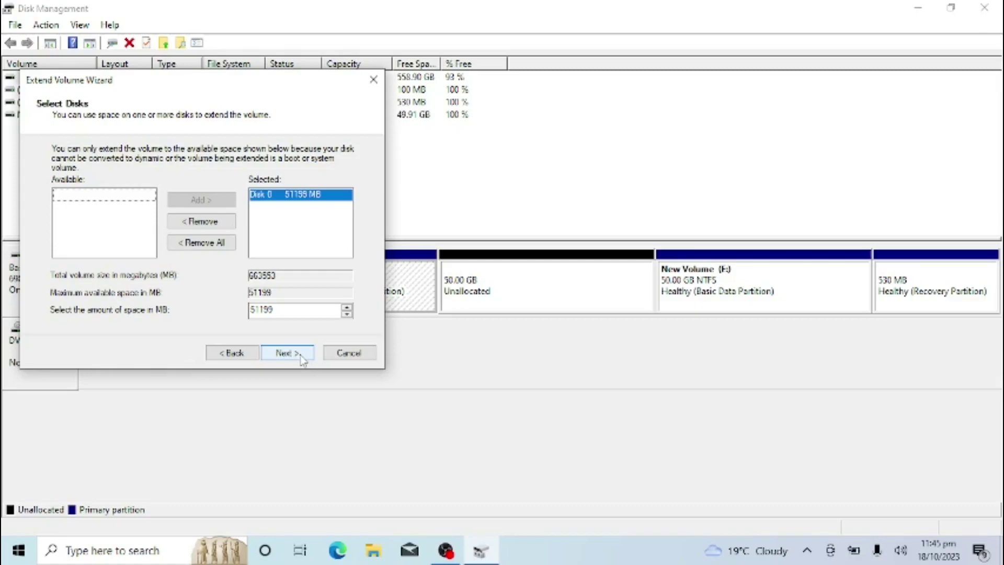
{"action": "left_click", "coordinate": [287, 353]}
{"action": "left_click", "coordinate": [300, 356]}
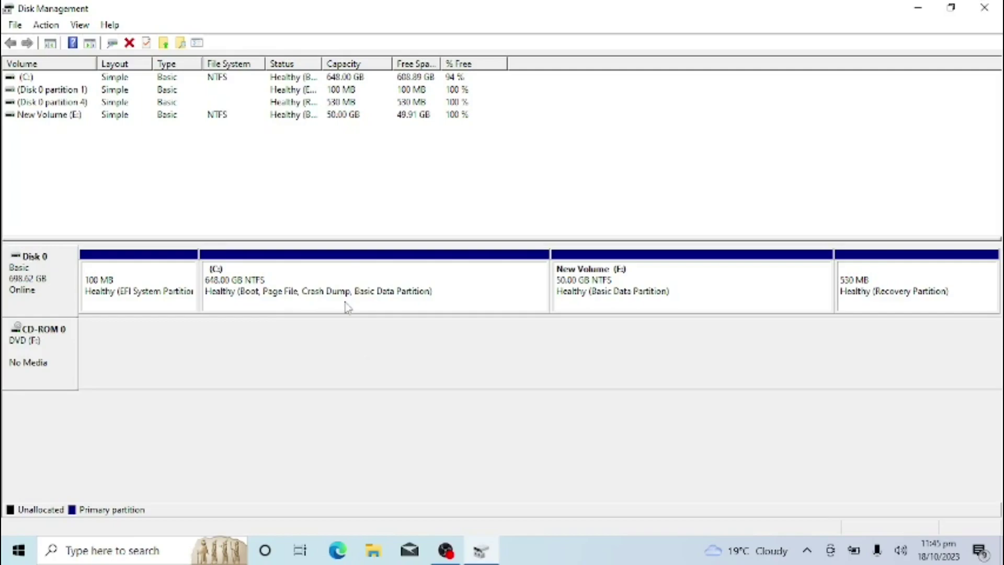
- Look at the New Volume (E:) actions menu, then dismiss it and reselect E:
{"action": "right_click", "coordinate": [649, 300]}
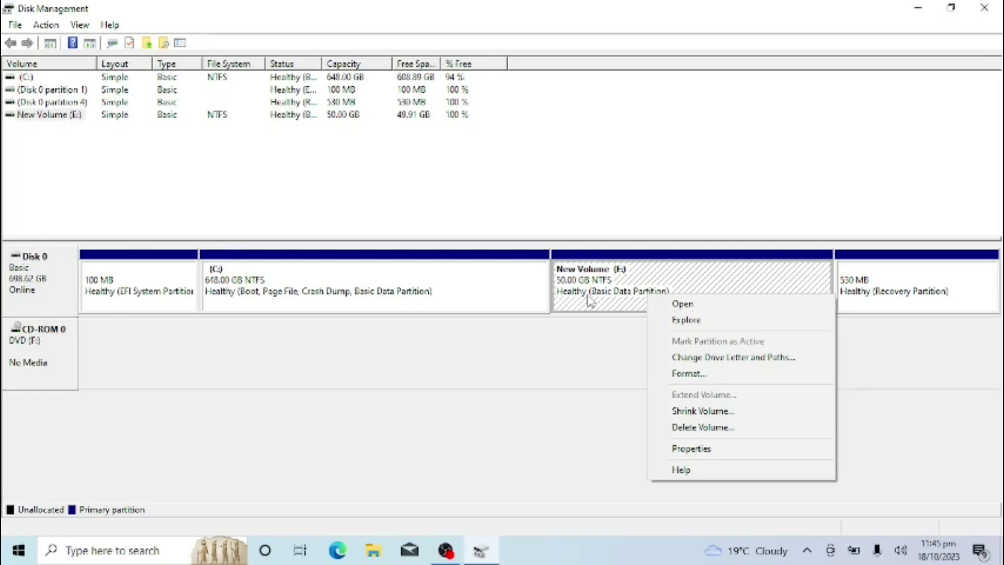
{"action": "left_click", "coordinate": [530, 297]}
{"action": "left_click", "coordinate": [604, 296]}
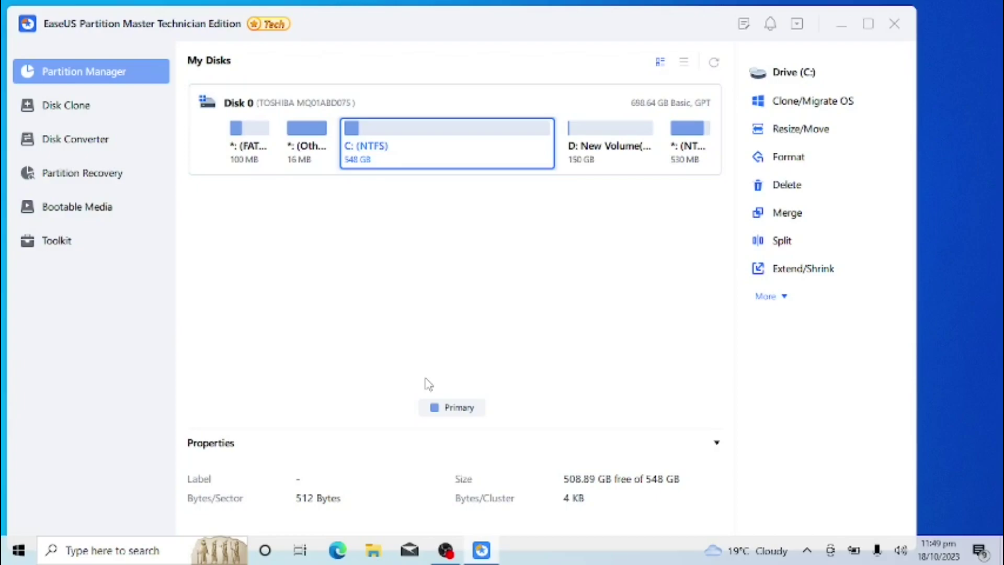
- Queue a shrink of D: New Volume from 150 GB to 80.47 GB, freeing 69.53 GB
{"action": "key", "text": "super+Up"}
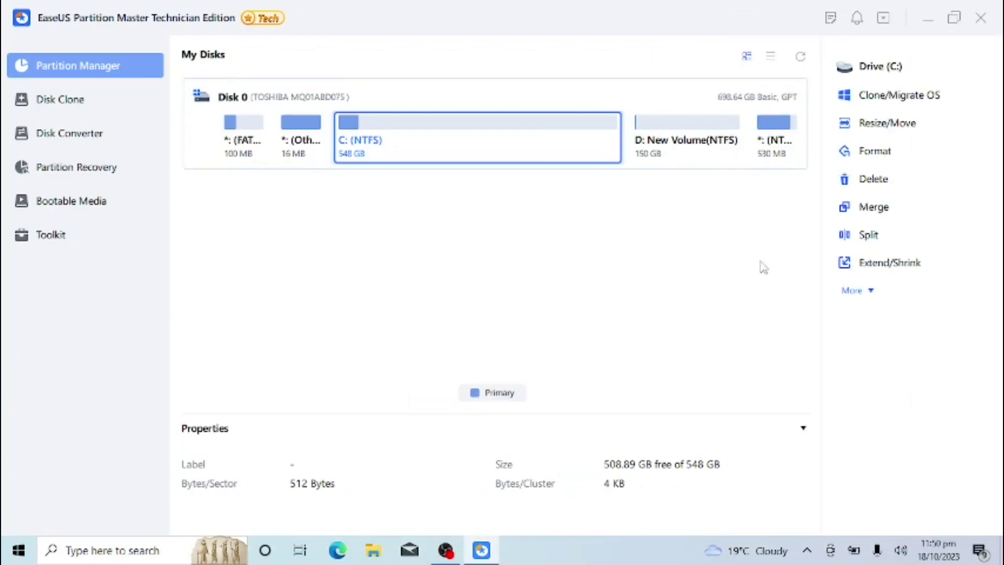
{"action": "left_click", "coordinate": [885, 126]}
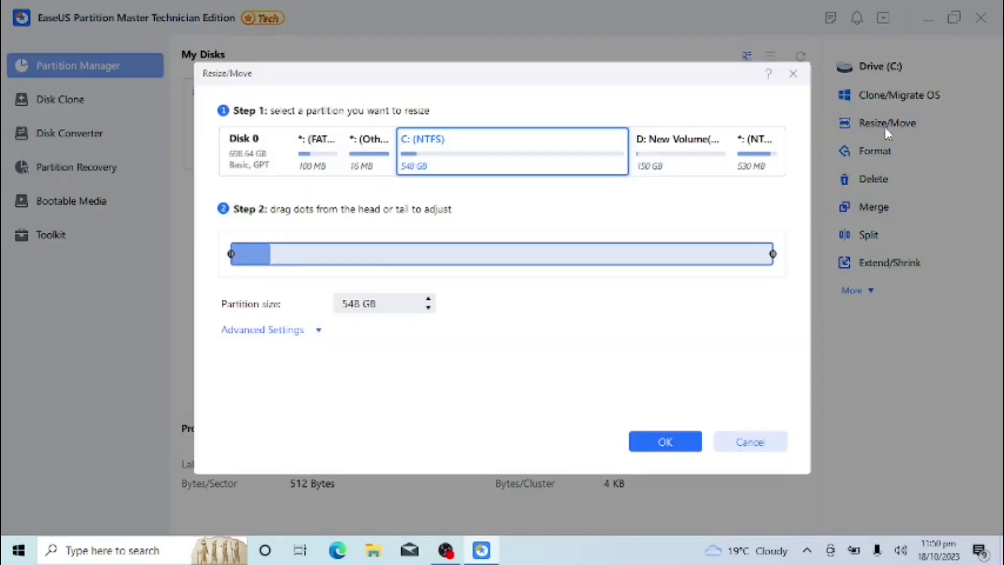
{"action": "left_click", "coordinate": [429, 302]}
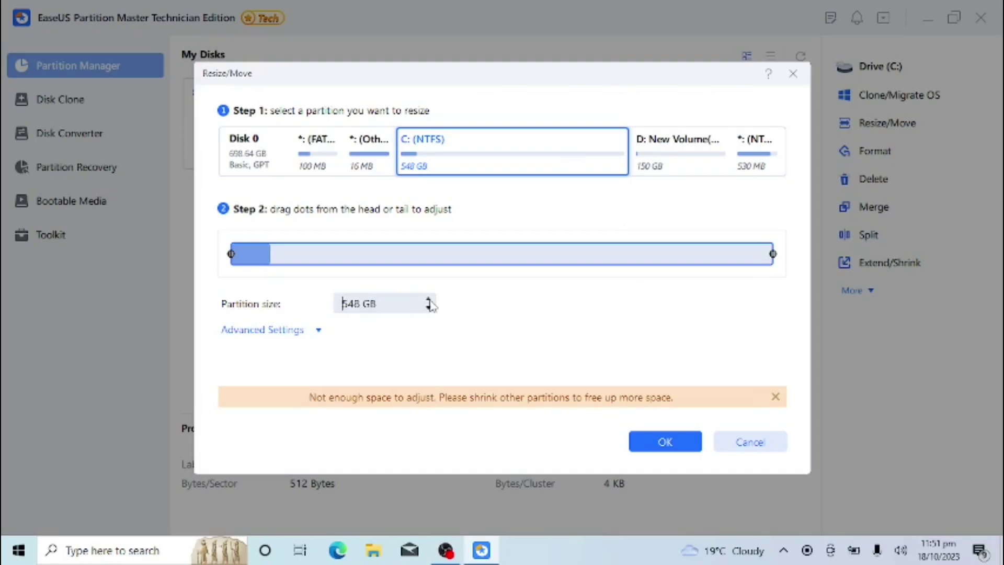
{"action": "left_click", "coordinate": [677, 138]}
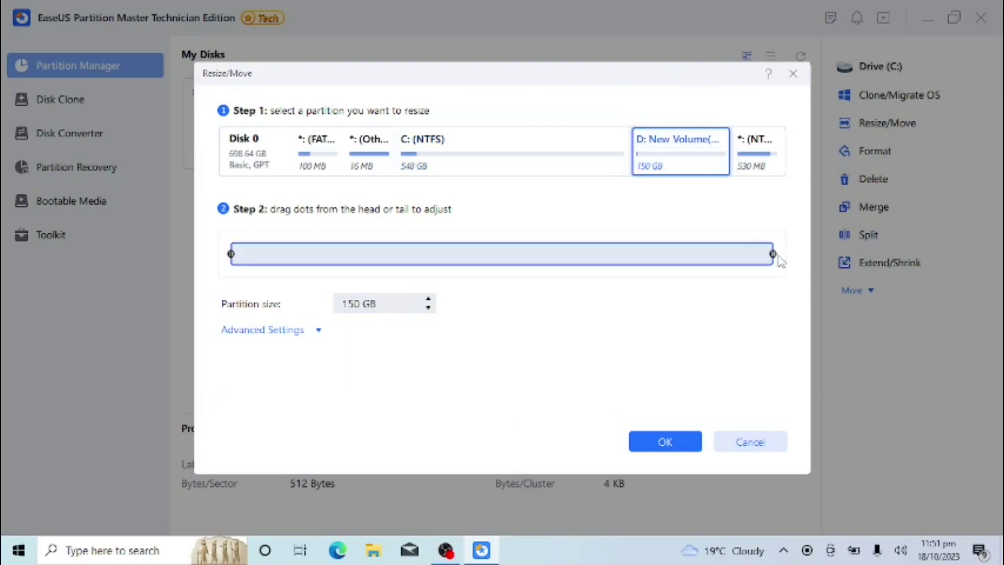
{"action": "left_click_drag", "start_coordinate": [772, 253], "coordinate": [599, 269]}
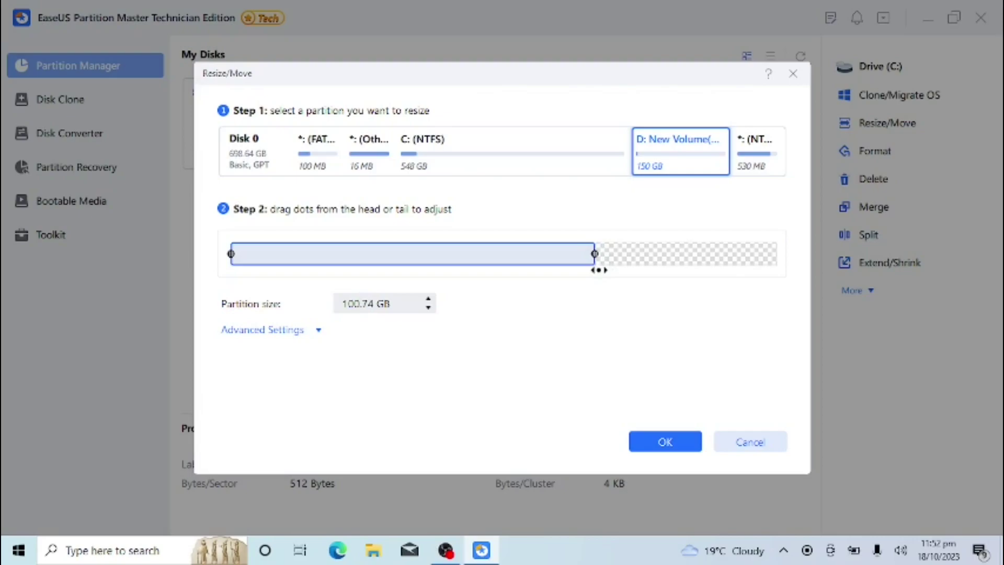
{"action": "left_click_drag", "start_coordinate": [598, 270], "coordinate": [525, 270]}
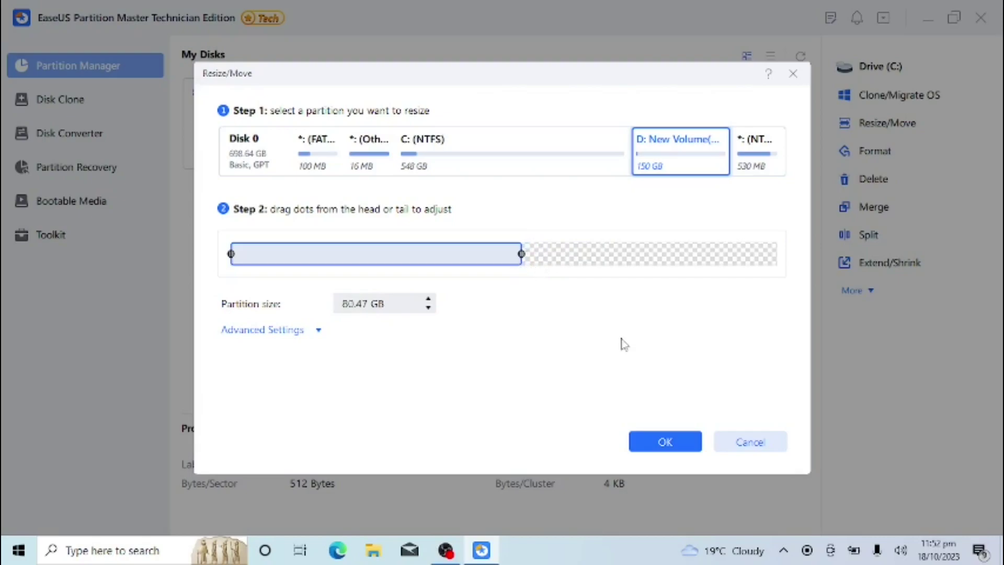
{"action": "left_click", "coordinate": [664, 441]}
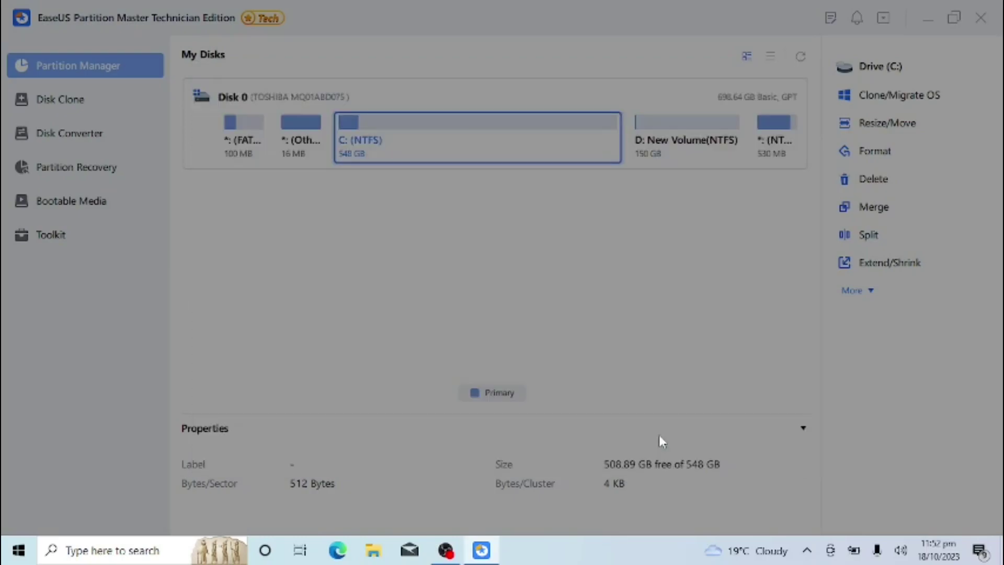
{"action": "left_click", "coordinate": [685, 144]}
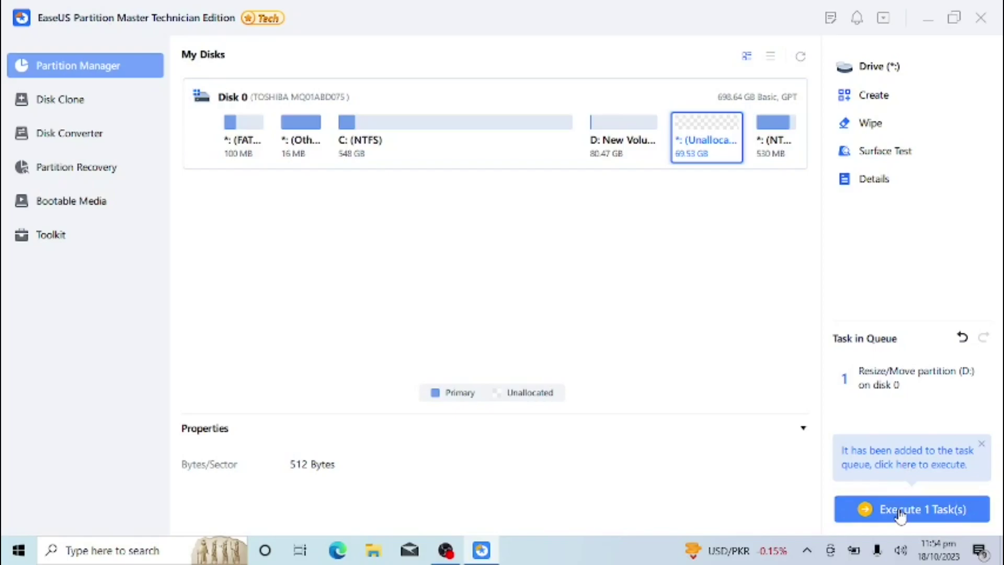
- Execute and apply the pending D: resize, then close the completion screen
{"action": "left_click", "coordinate": [882, 513]}
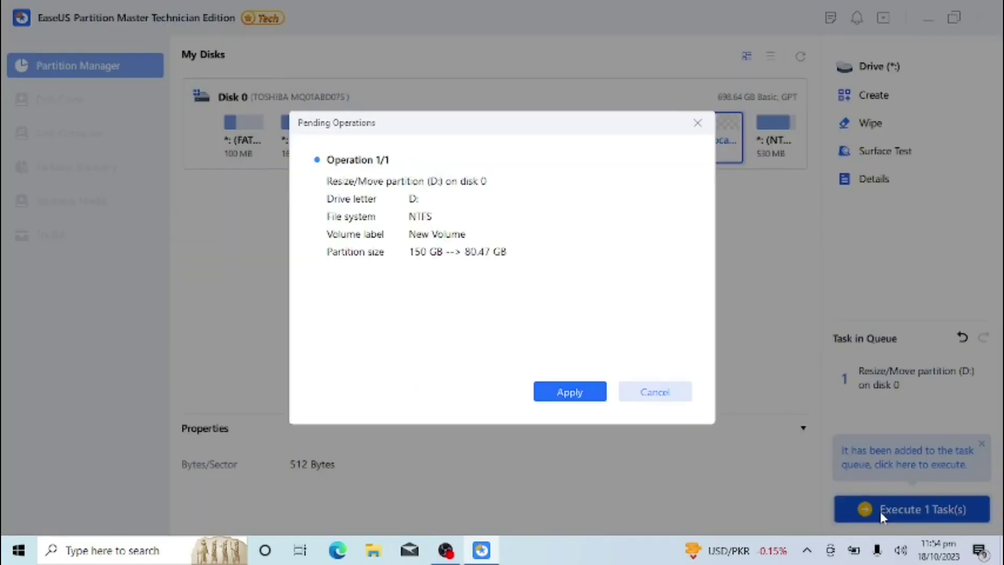
{"action": "left_click", "coordinate": [565, 393]}
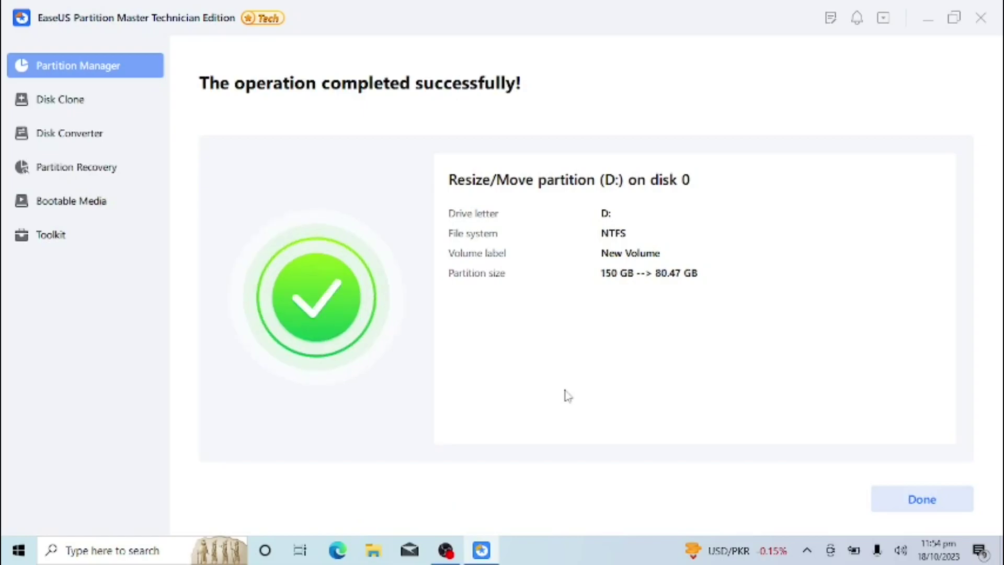
{"action": "left_click", "coordinate": [918, 515]}
- Queue extending C: from 548 GB to 617.53 GB, using all 69.53 GB unallocated
{"action": "key", "text": "Escape"}
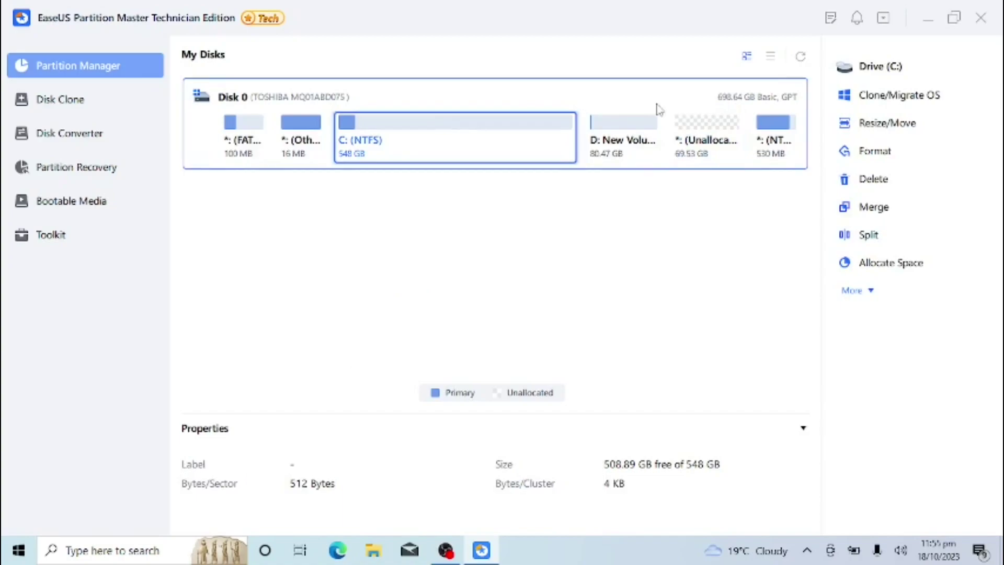
{"action": "left_click", "coordinate": [895, 127]}
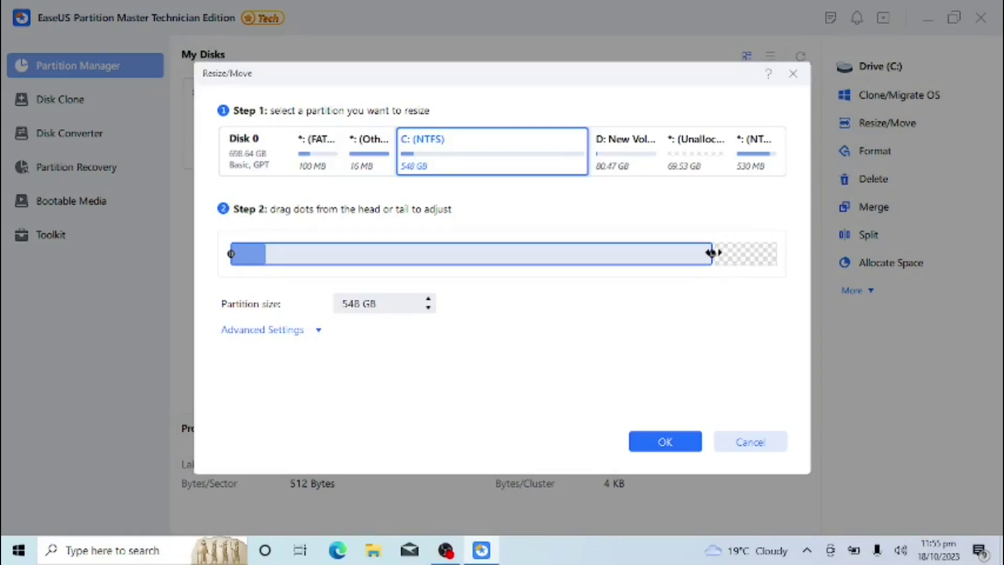
{"action": "left_click_drag", "start_coordinate": [711, 253], "coordinate": [773, 252]}
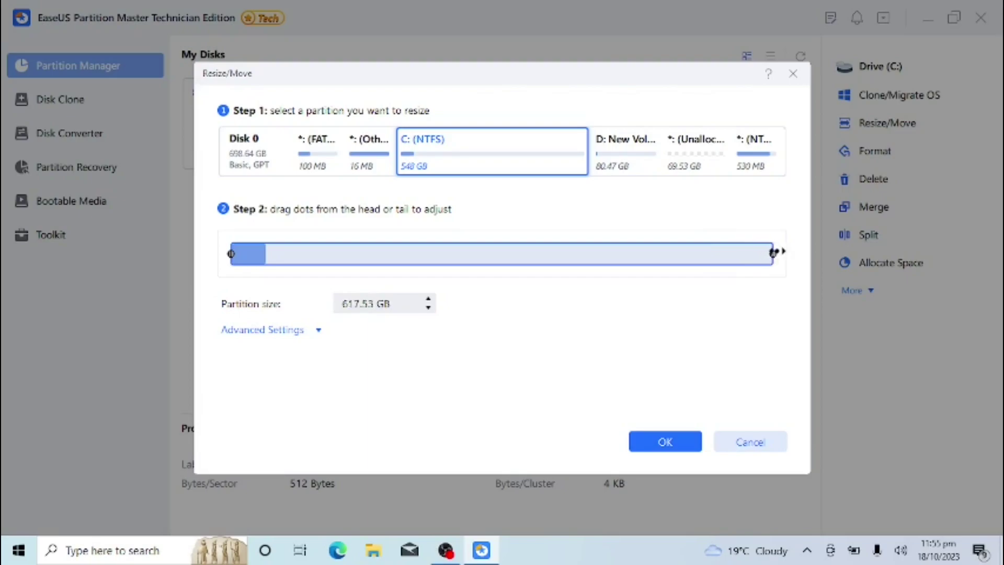
{"action": "left_click_drag", "start_coordinate": [773, 252], "coordinate": [774, 253]}
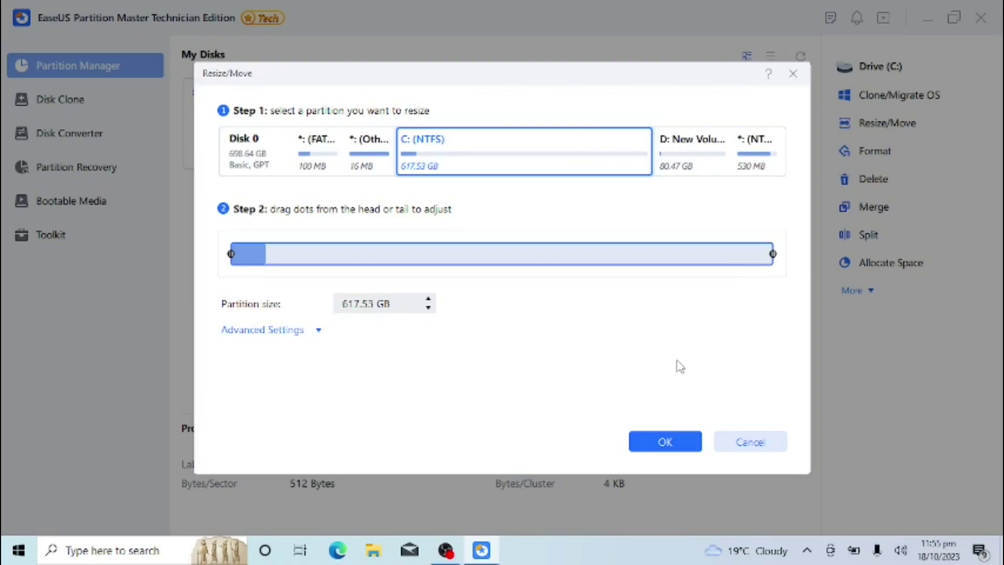
{"action": "left_click", "coordinate": [667, 443]}
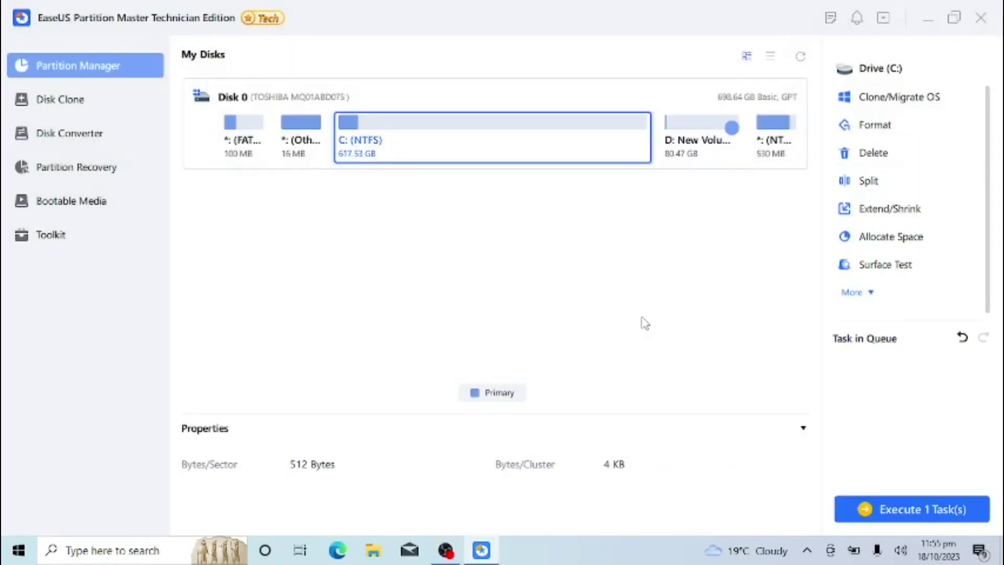
- Apply the pending smart resize of C: on disk 0 and return to the disk view
{"action": "left_click", "coordinate": [928, 520]}
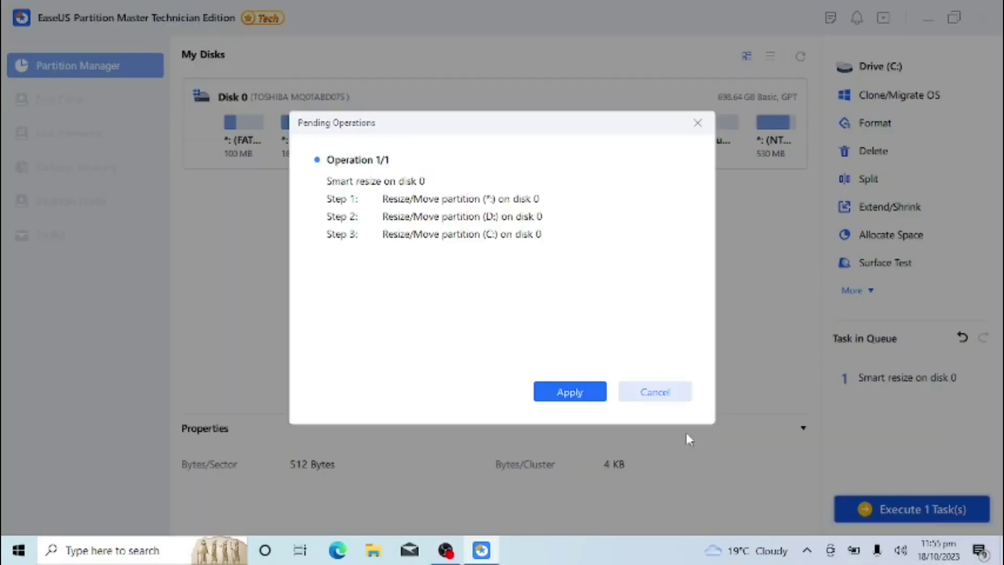
{"action": "left_click", "coordinate": [565, 395]}
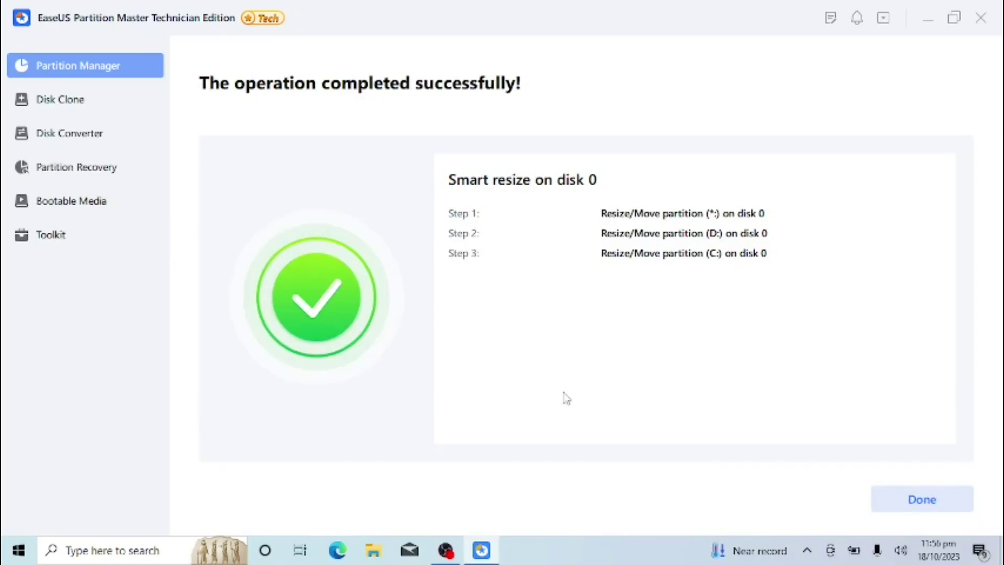
{"action": "left_click", "coordinate": [88, 98]}
{"action": "left_click", "coordinate": [95, 77]}
{"action": "left_click", "coordinate": [909, 508]}
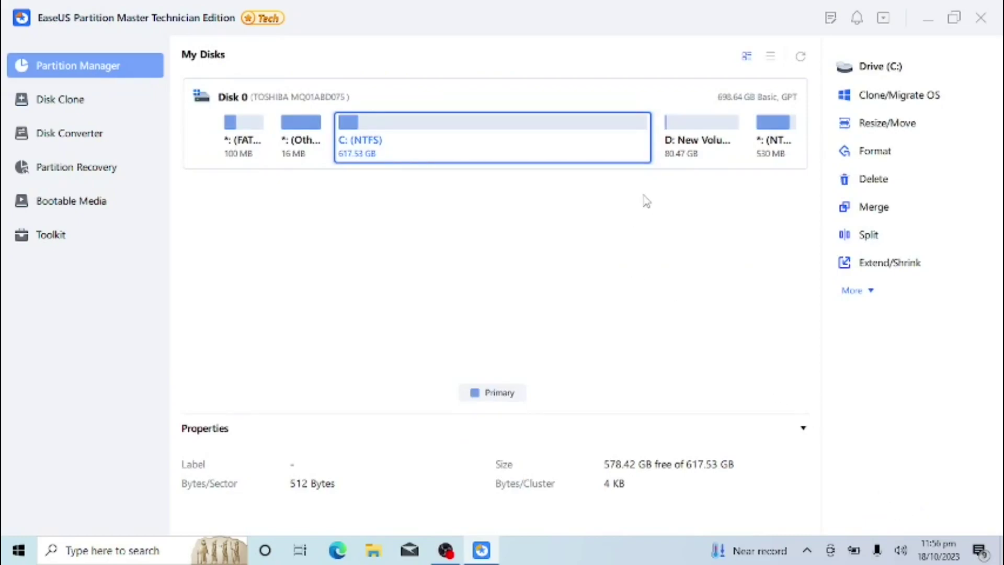
{"action": "left_click", "coordinate": [373, 547]}
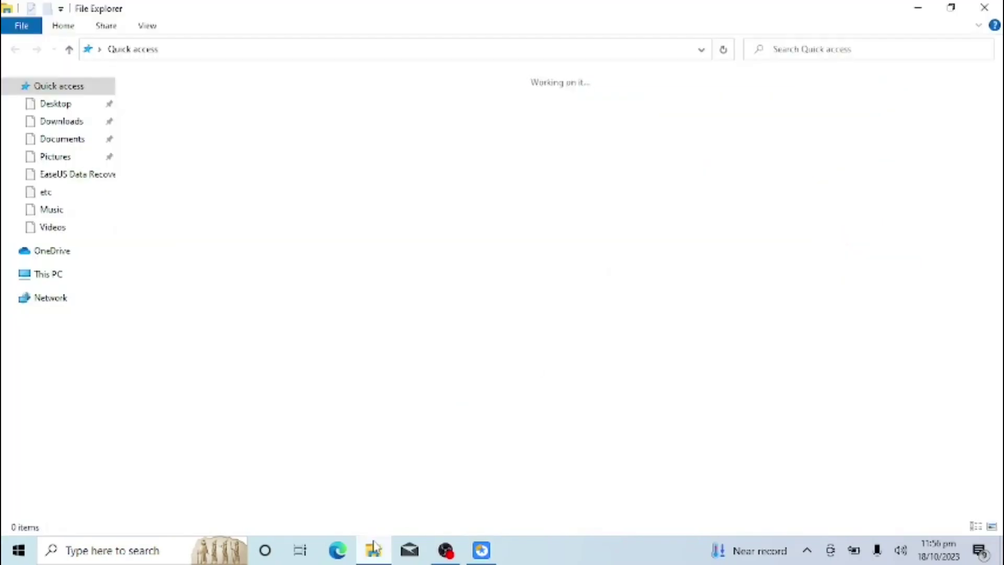
- Confirm This PC shows Local Disk (C:) with 578 GB free of 617 GB, browsing C: briefly
{"action": "left_click", "coordinate": [54, 276]}
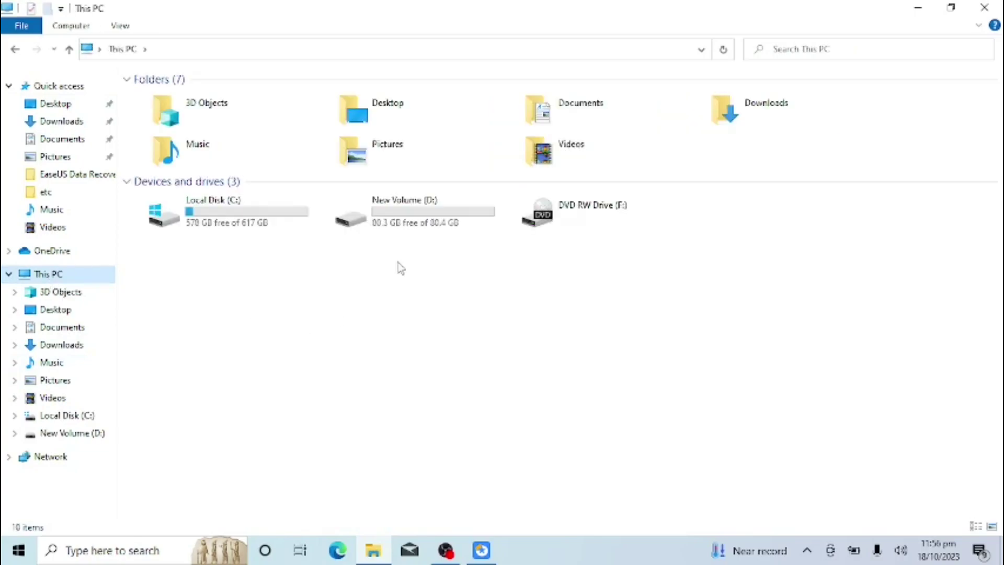
{"action": "left_click", "coordinate": [263, 287]}
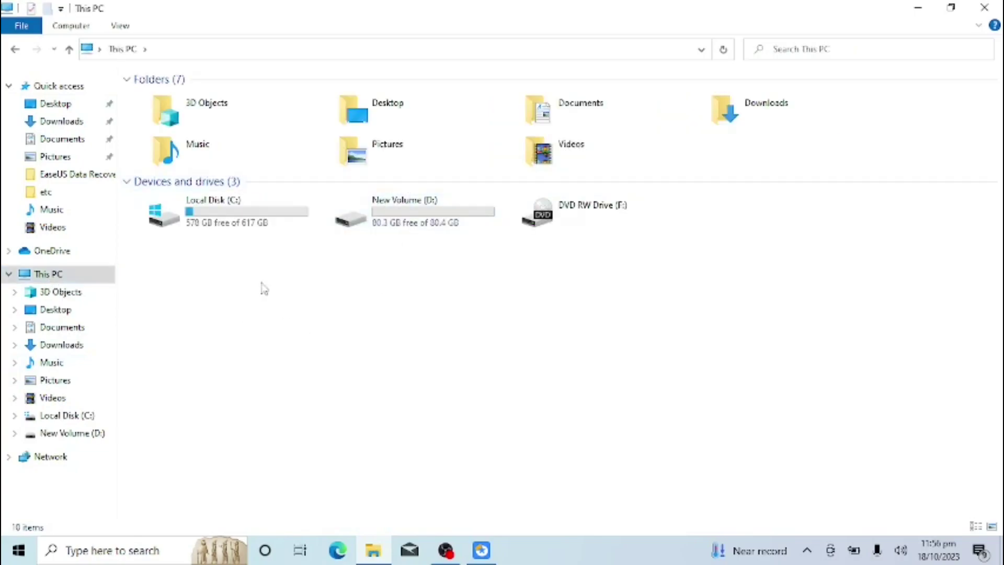
{"action": "double_click", "coordinate": [253, 233]}
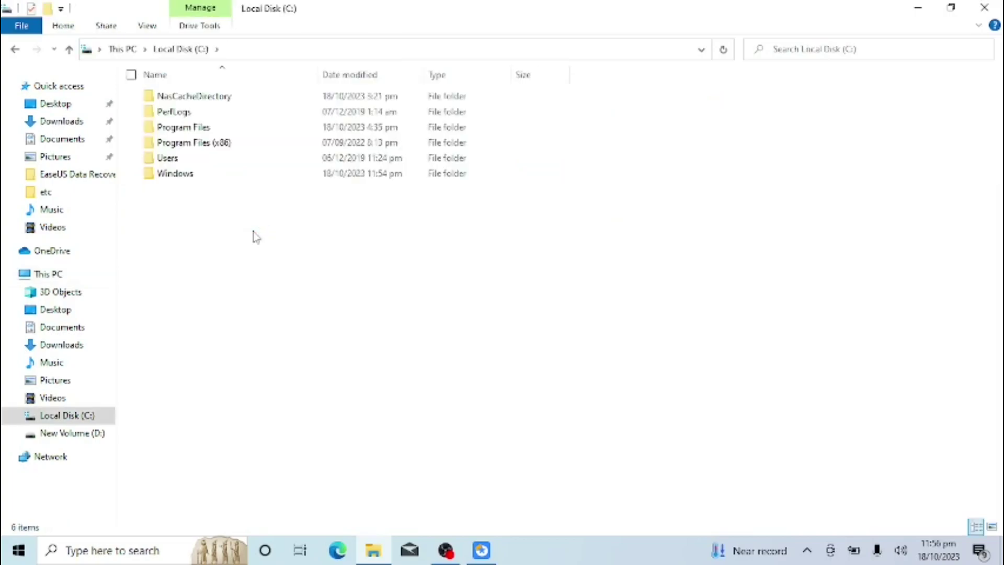
{"action": "left_click", "coordinate": [14, 50]}
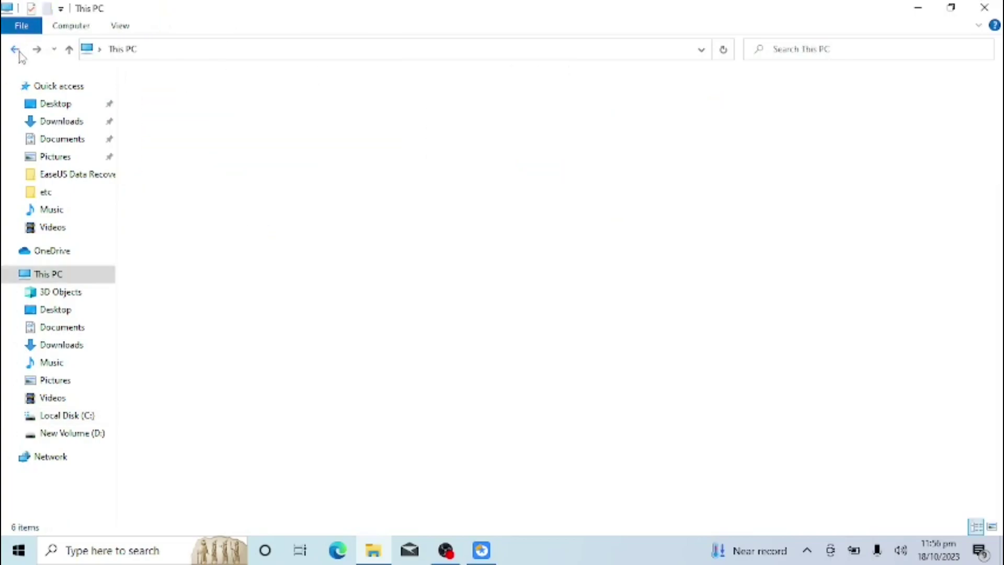